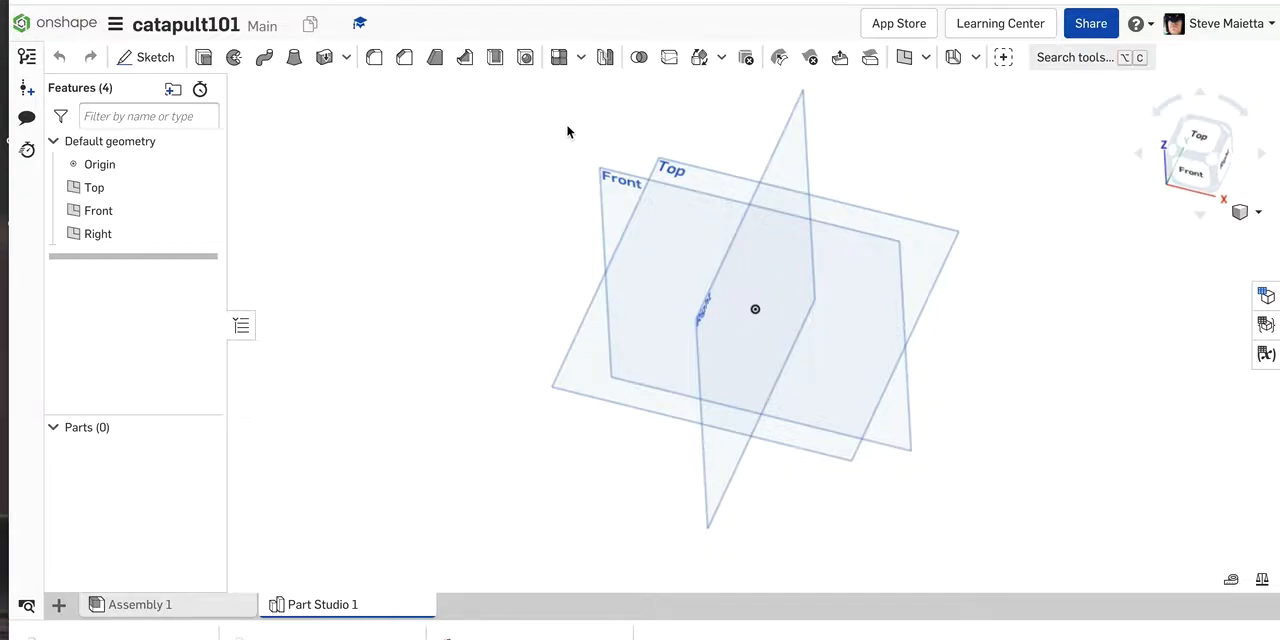
Step: Start a new sketch on the Top plane and view it straight on
left_click(937, 247)
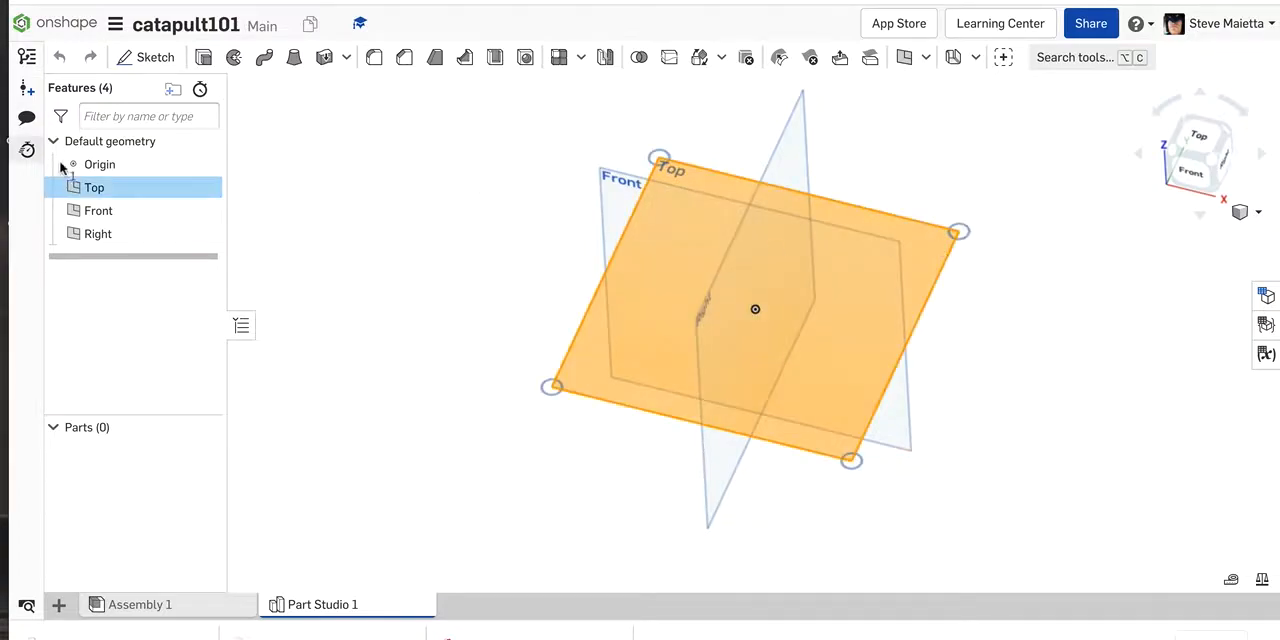
left_click(95, 187)
left_click(95, 187)
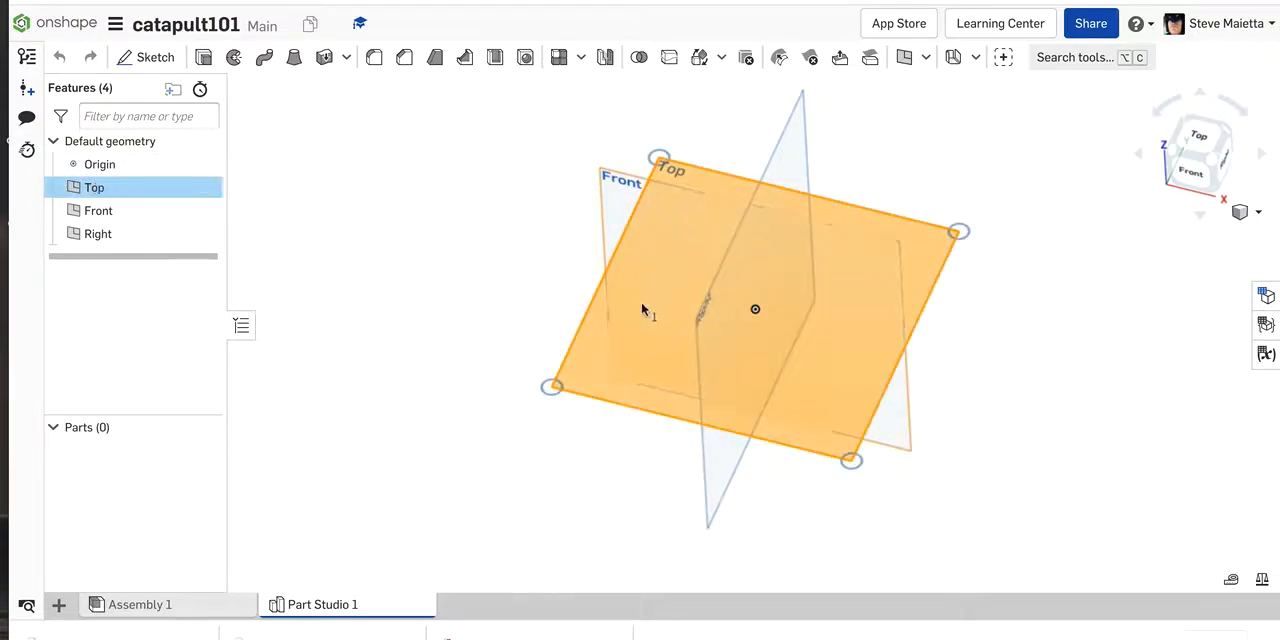
left_click(125, 60)
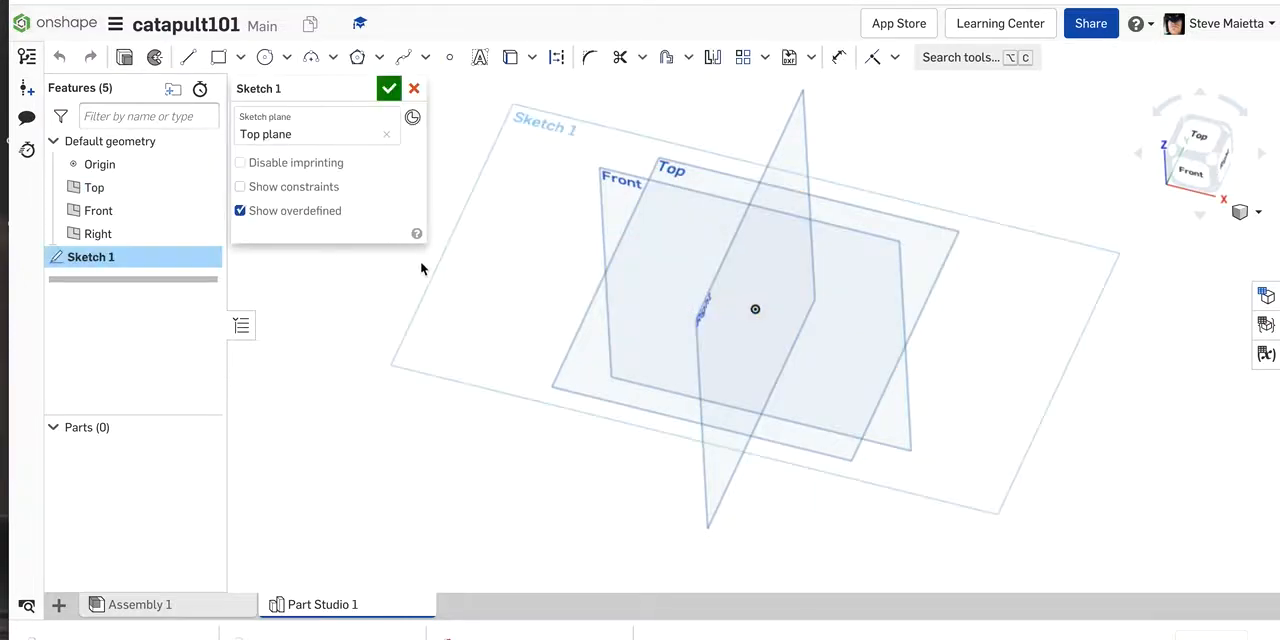
key("n")
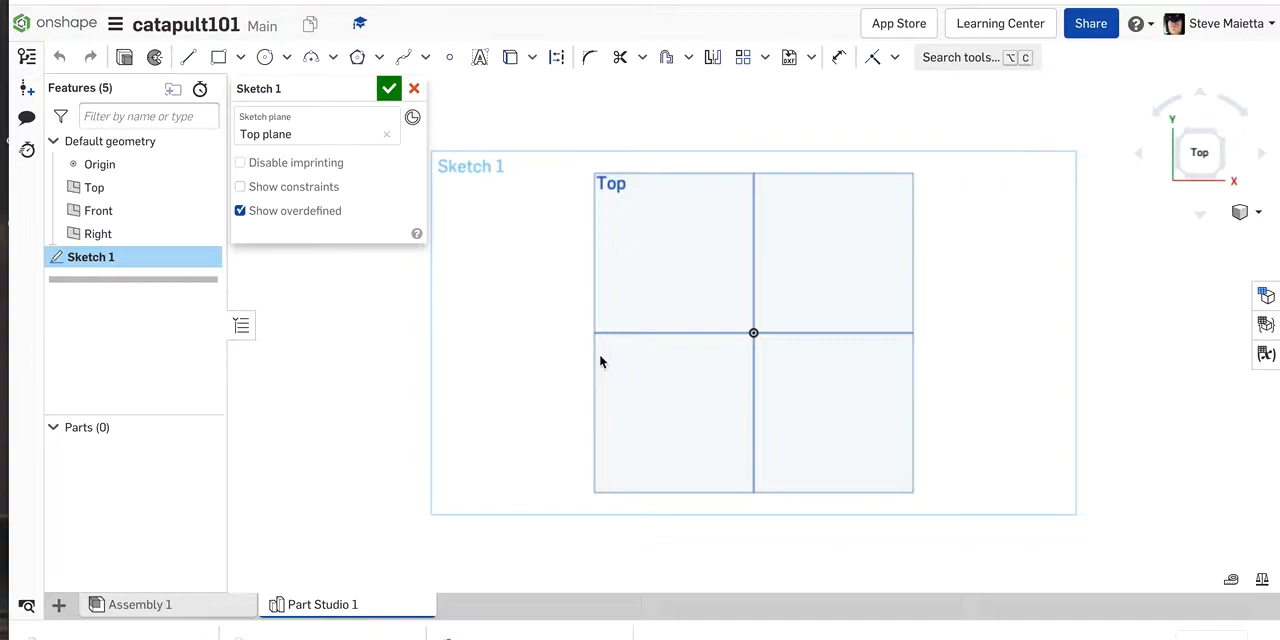
Step: Draw a center-point rectangle above the origin, 18 in long and 0.75 in high
key("g")
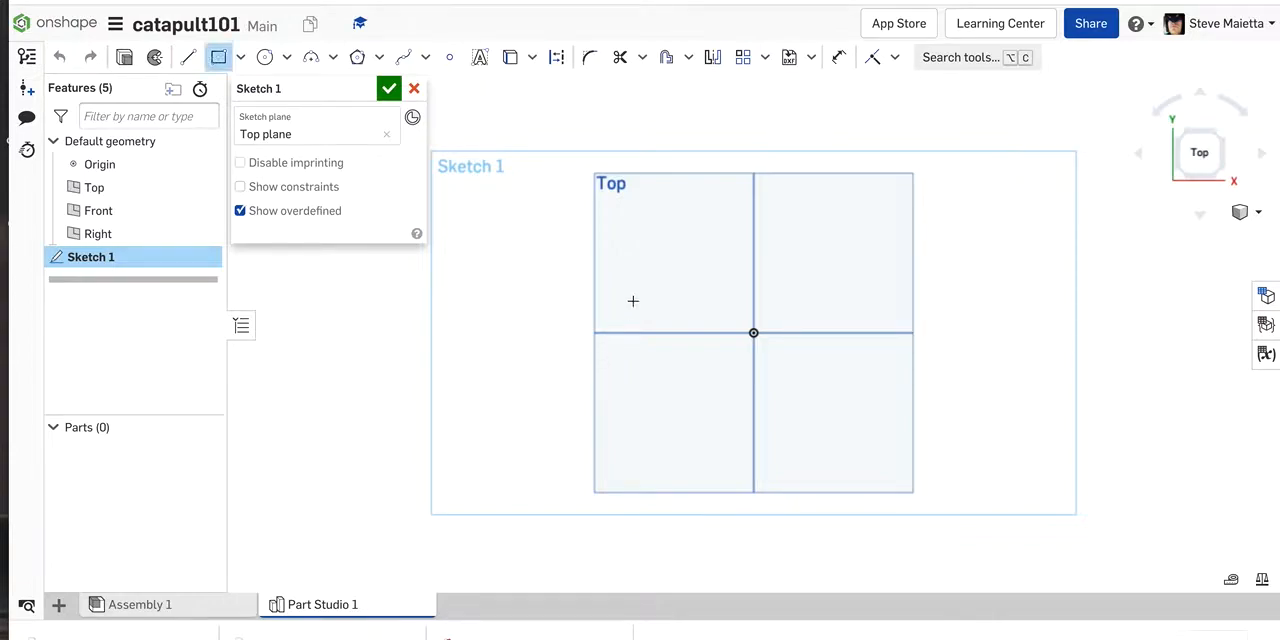
left_click(684, 256)
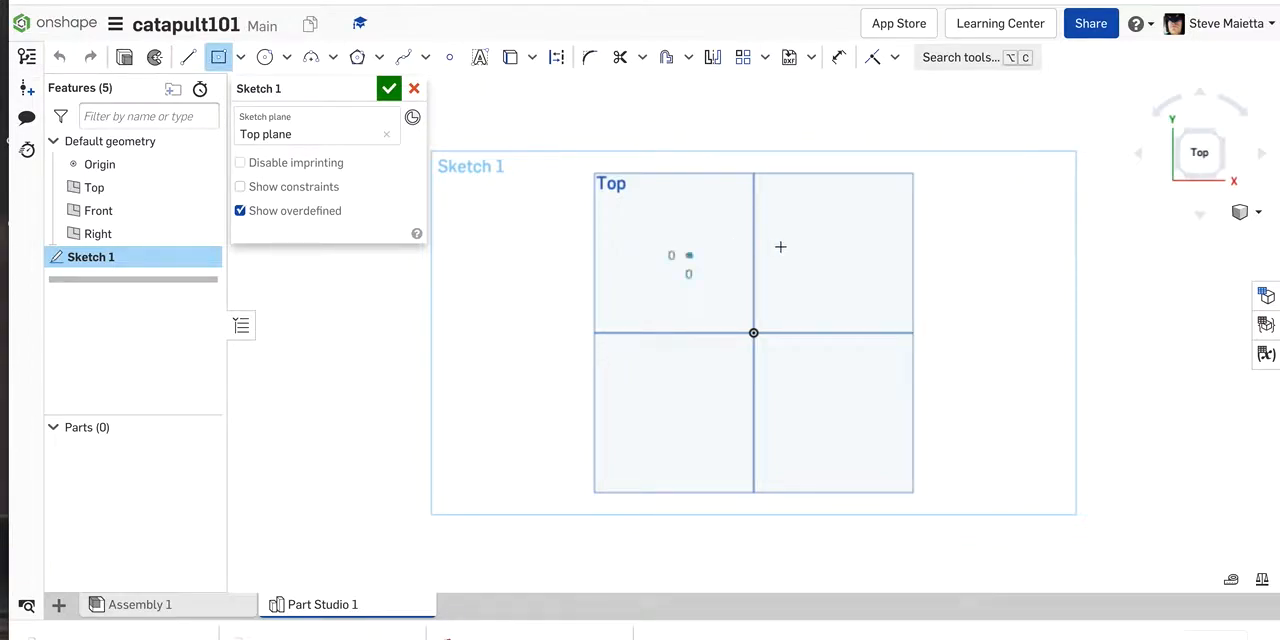
left_click(878, 240)
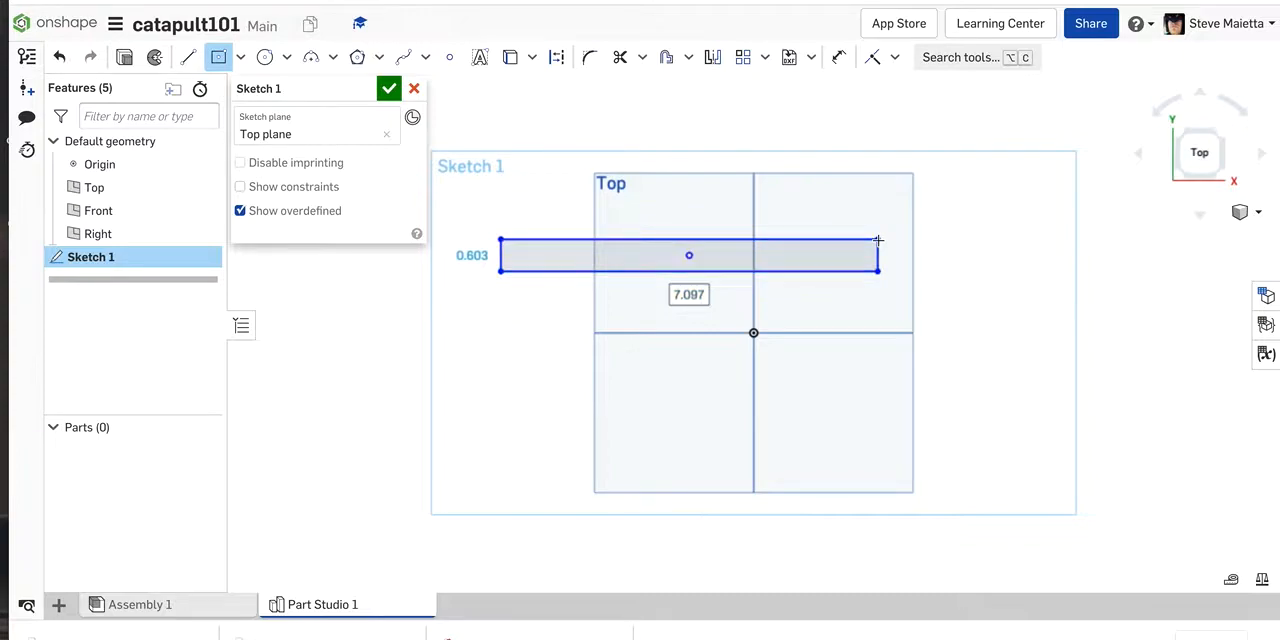
type("18")
key("Return")
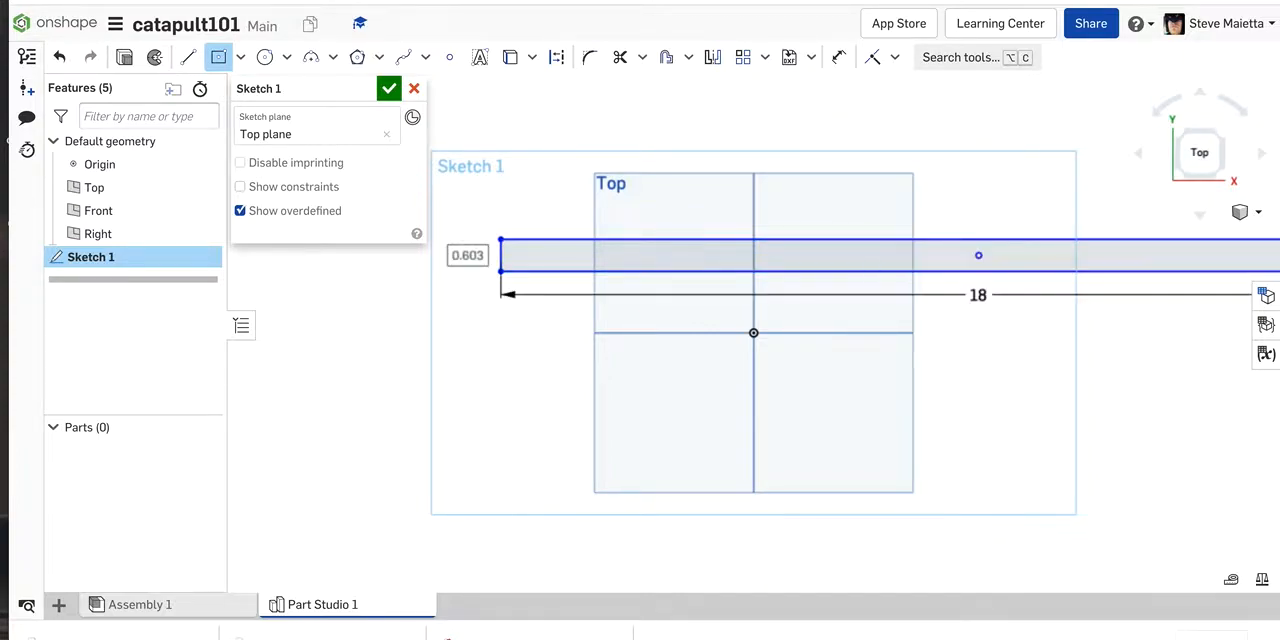
type(".")
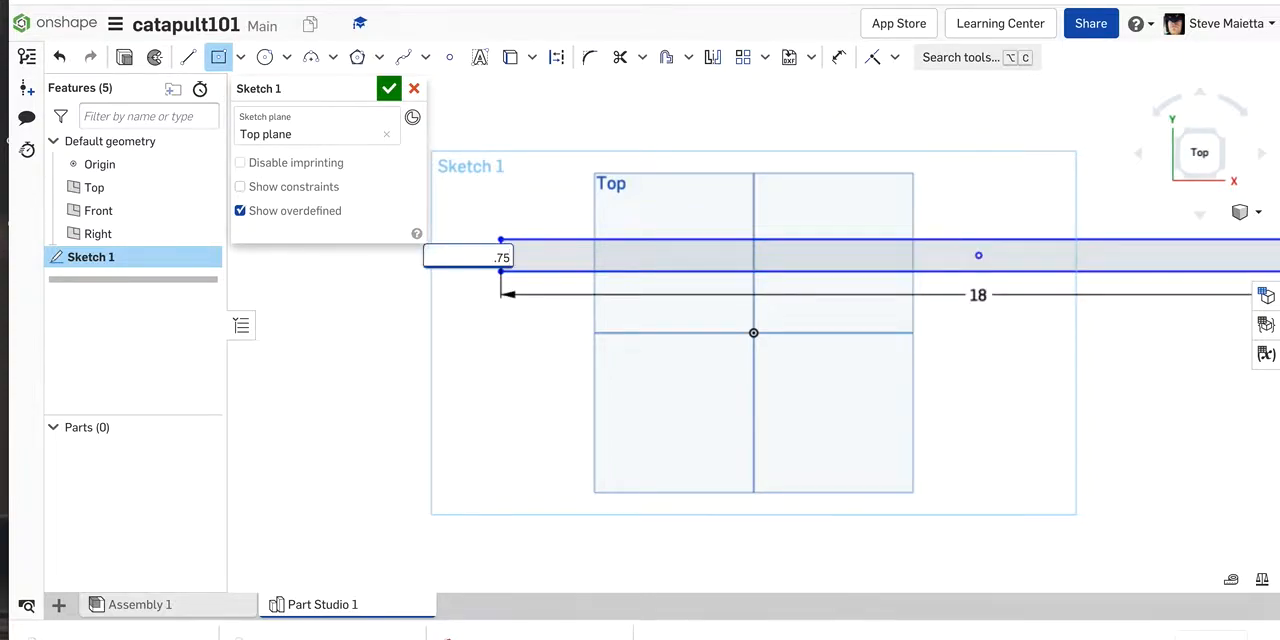
type("75")
key("Return")
Step: Draw a second center-point rectangle below the first one, 14.5 in long and 0.75 in high
scroll(728, 231, "down", 3)
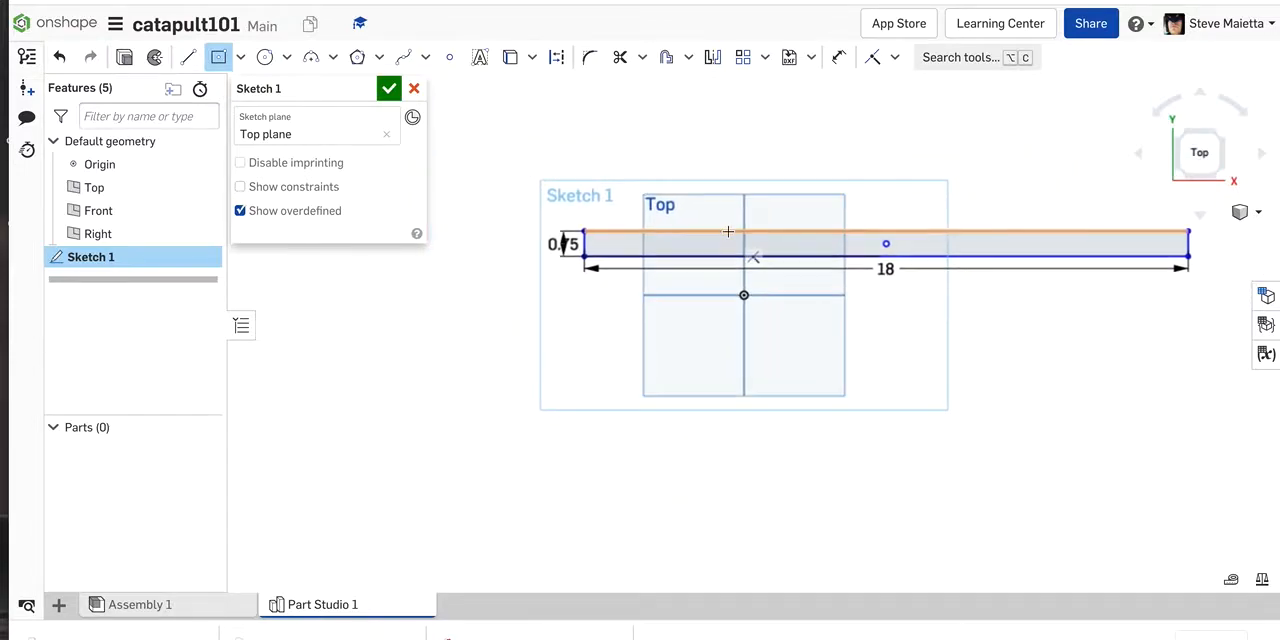
scroll(728, 231, "down", 1)
scroll(1201, 257, "up", 1)
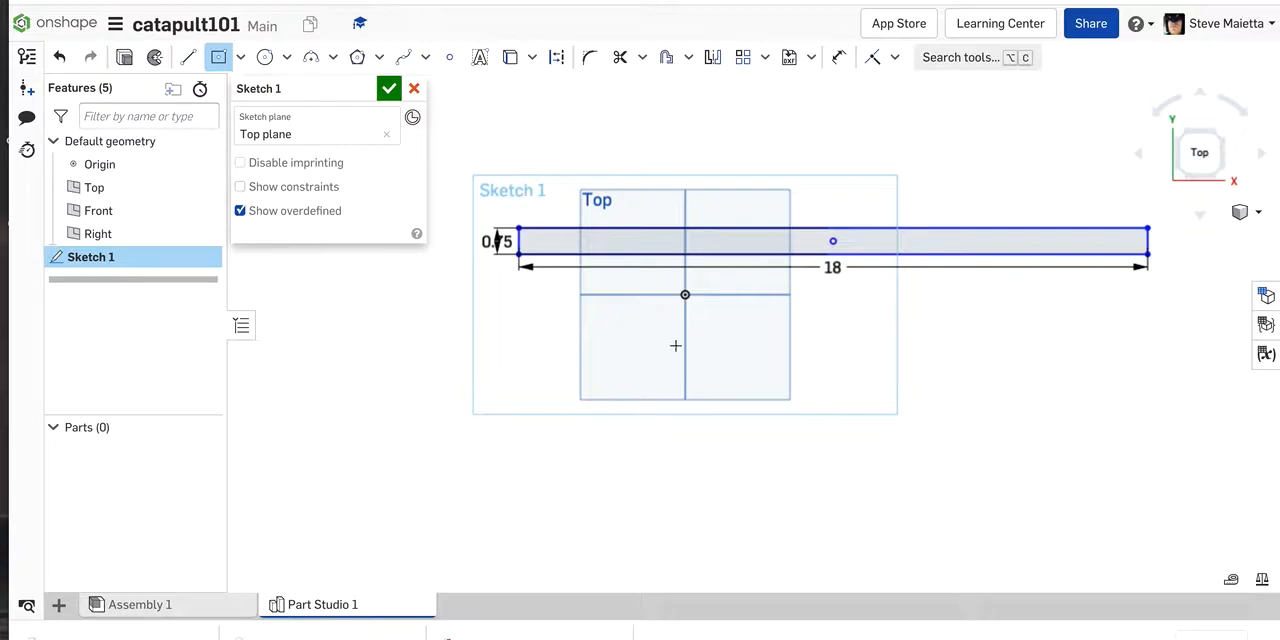
left_click(835, 327)
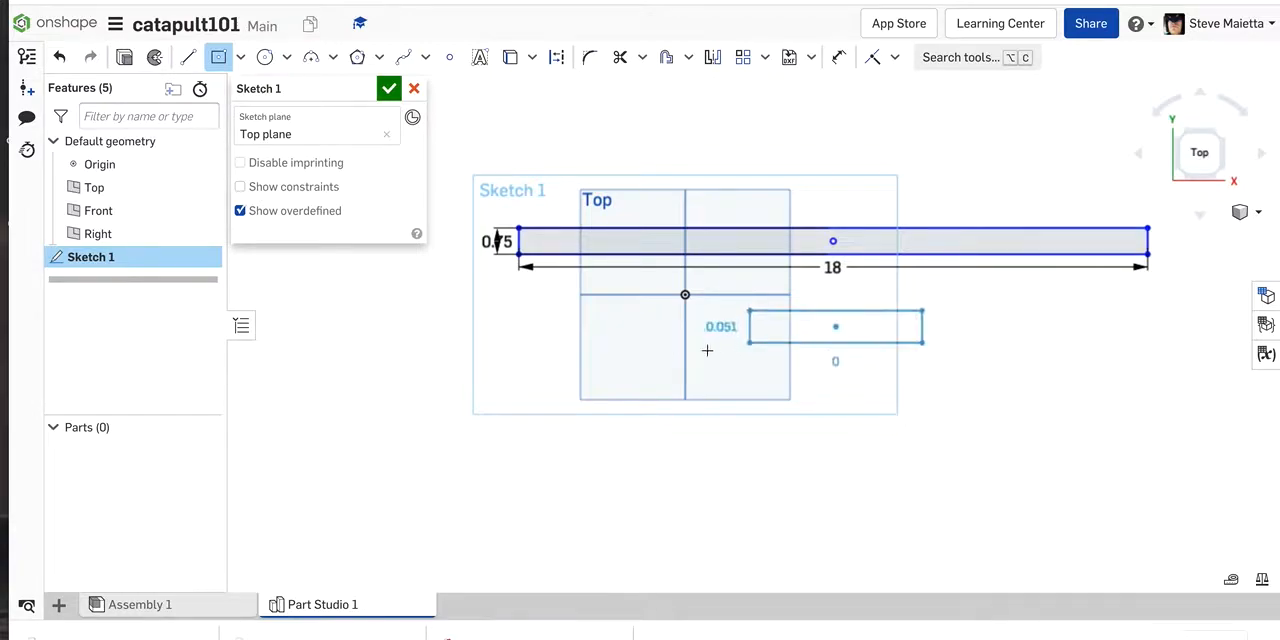
left_click(541, 347)
type("14")
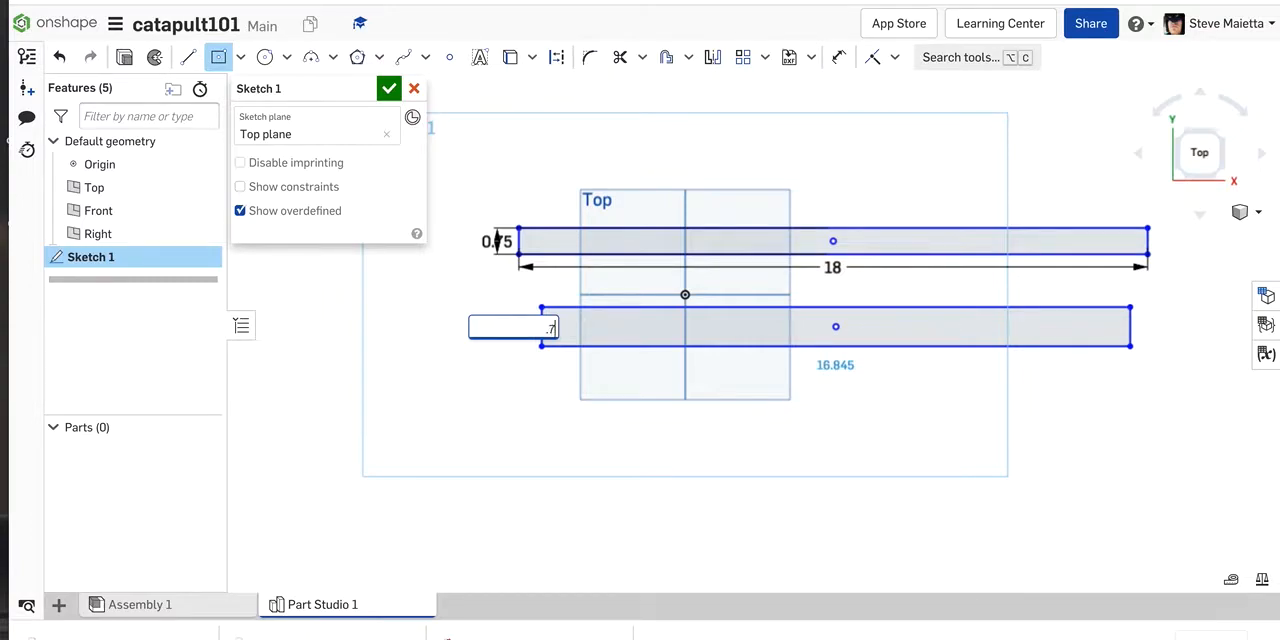
key("Return")
type("14.56")
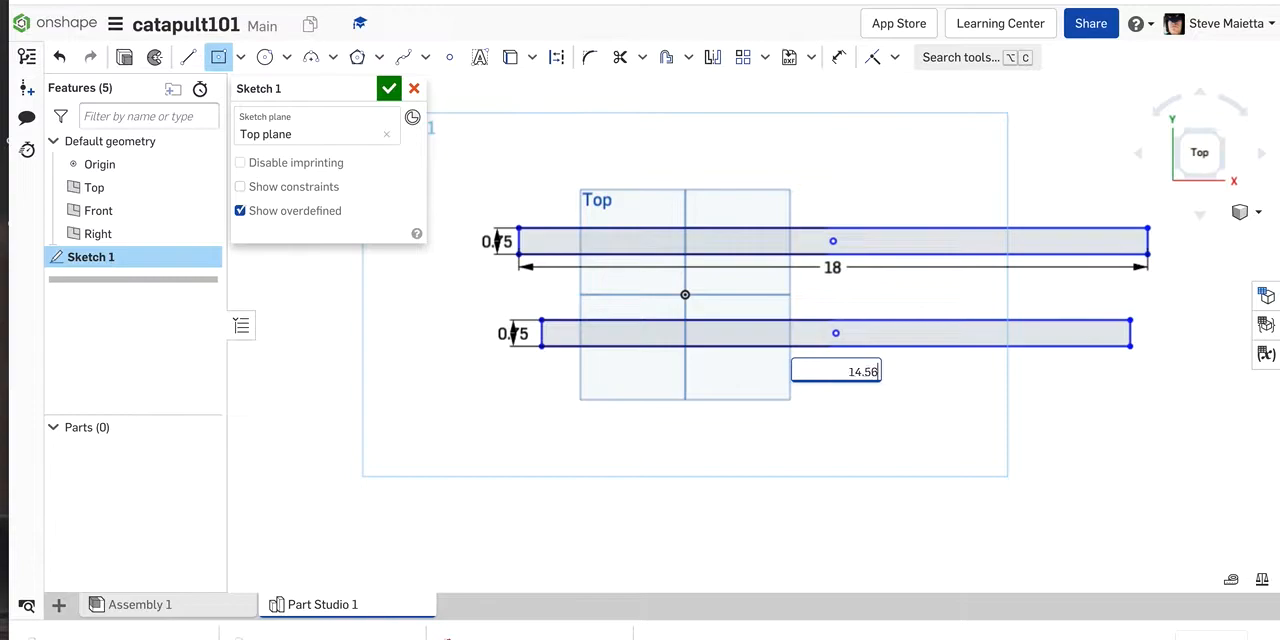
key("BackSpace")
key("Return")
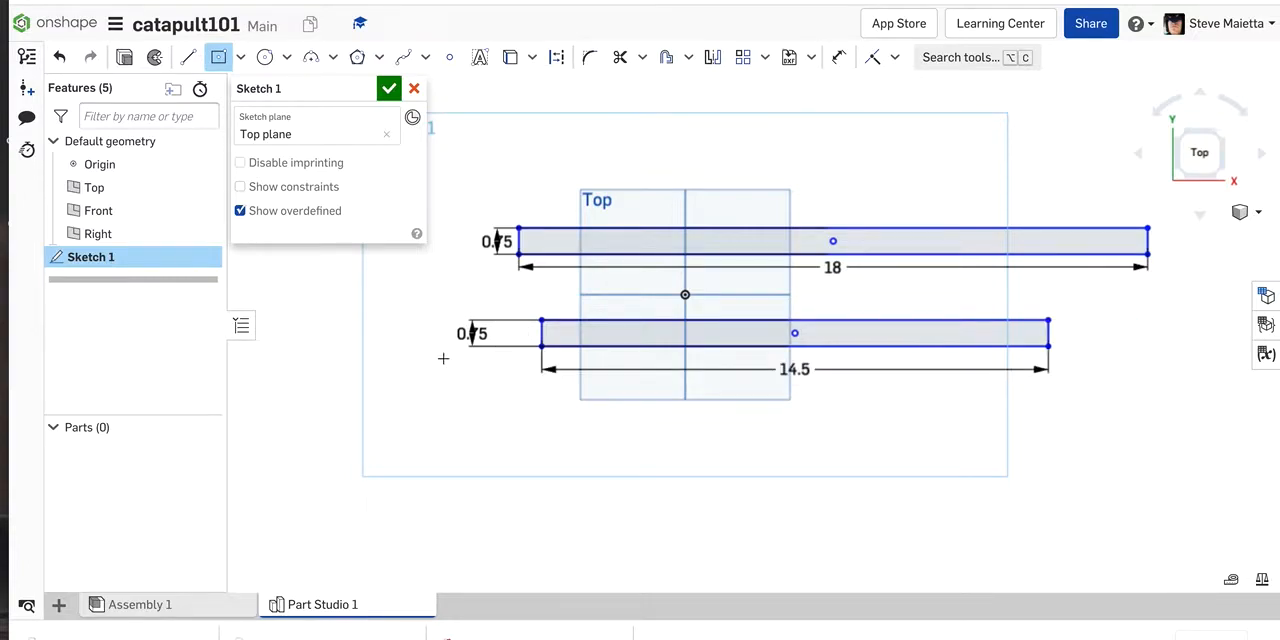
Step: Rename the sketch as Base Parts and finish it
left_click(365, 90)
type("Base Parts")
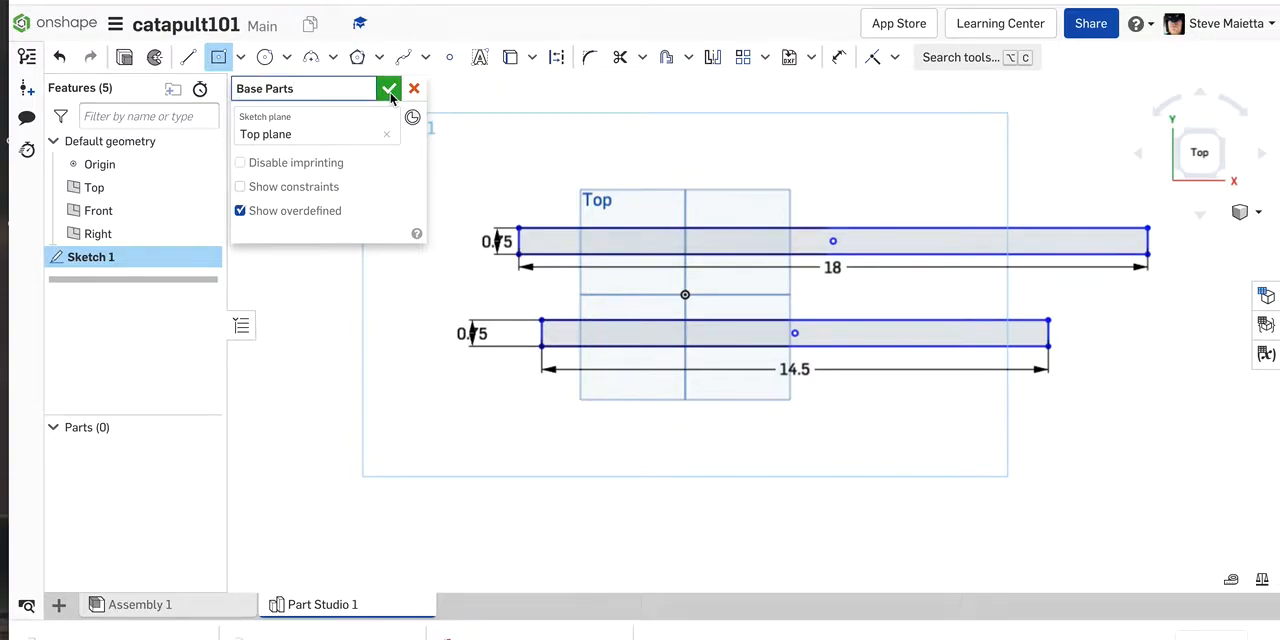
left_click(389, 91)
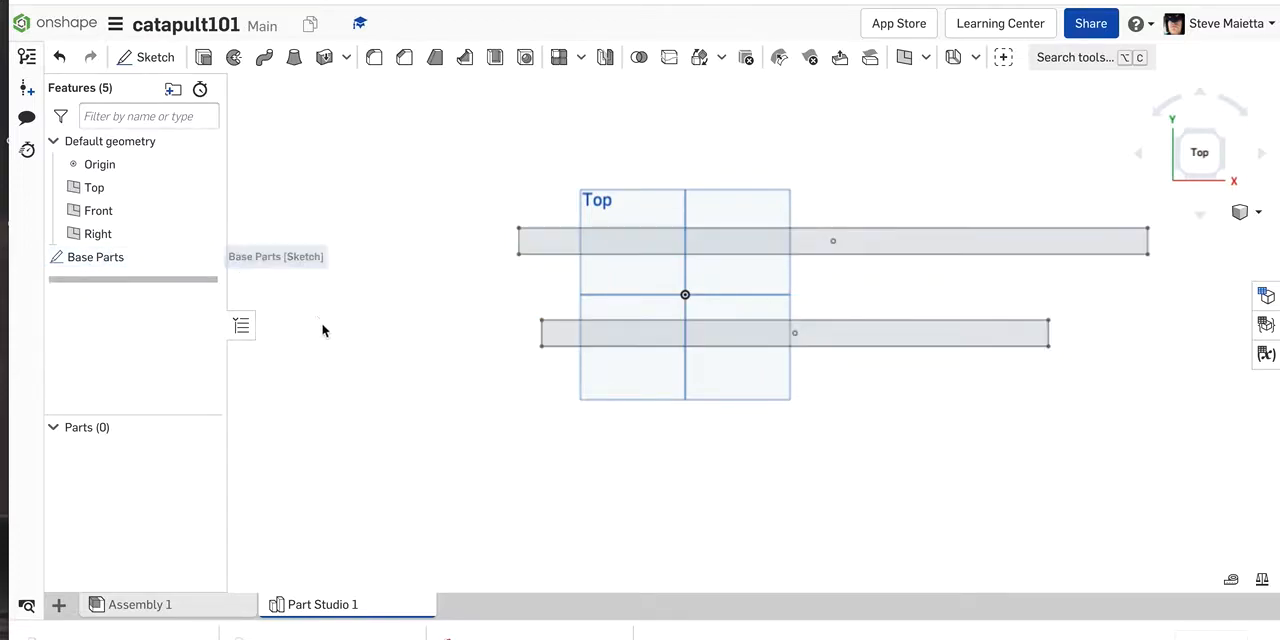
Step: Extrude both Base Parts rectangles as new solids with a blind depth of 2 in
right_click_drag(374, 389, 357, 326)
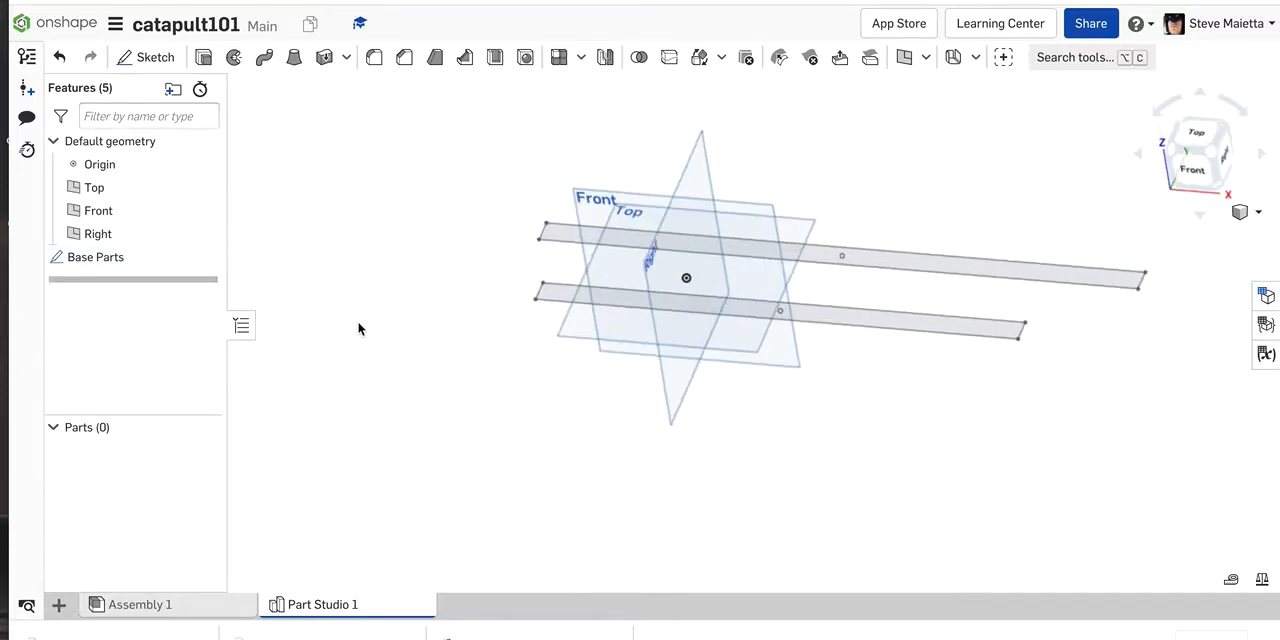
left_click(204, 58)
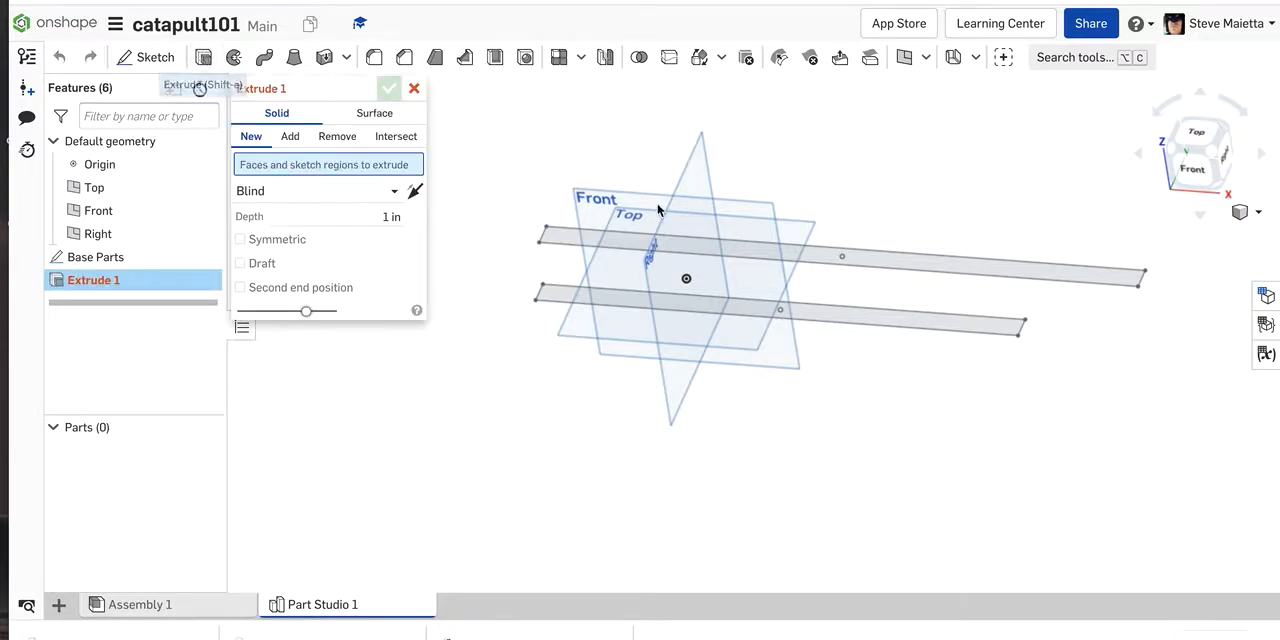
left_click(991, 270)
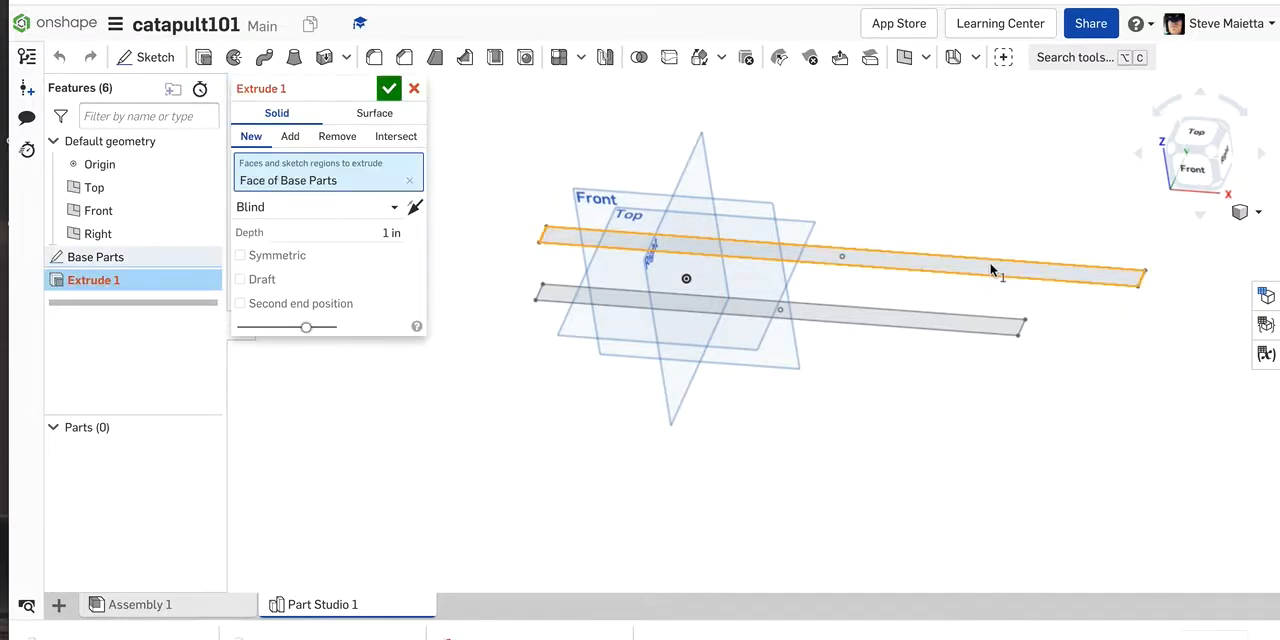
left_click(928, 328)
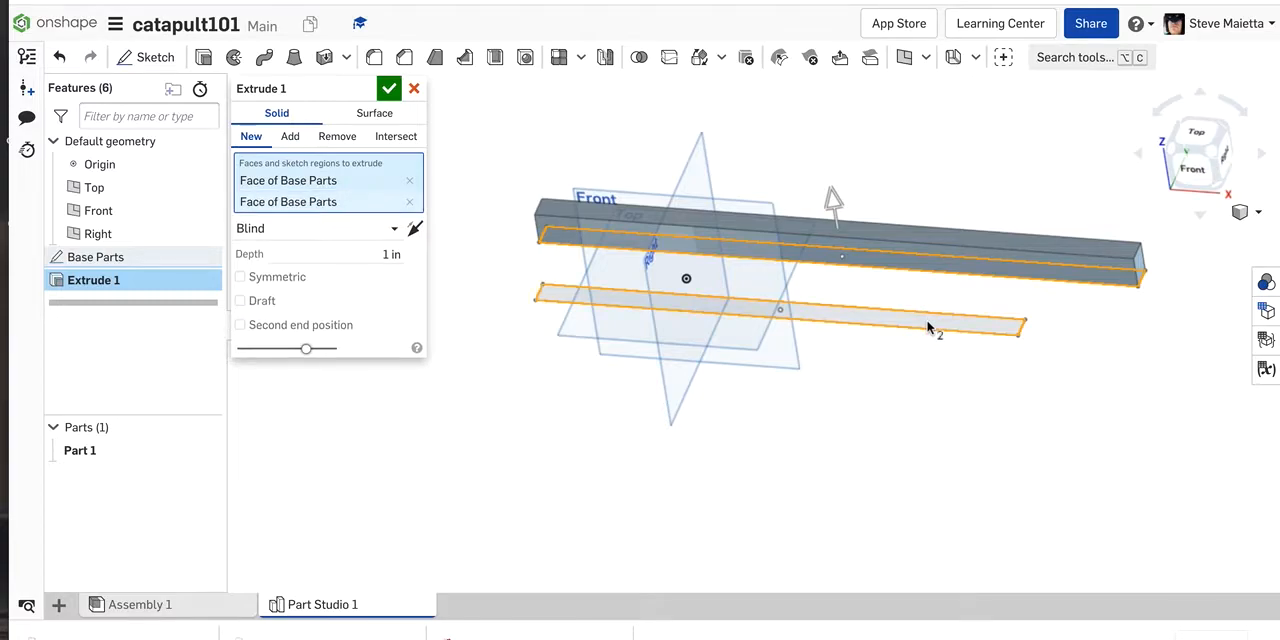
left_click(375, 257)
type("2")
key("Return")
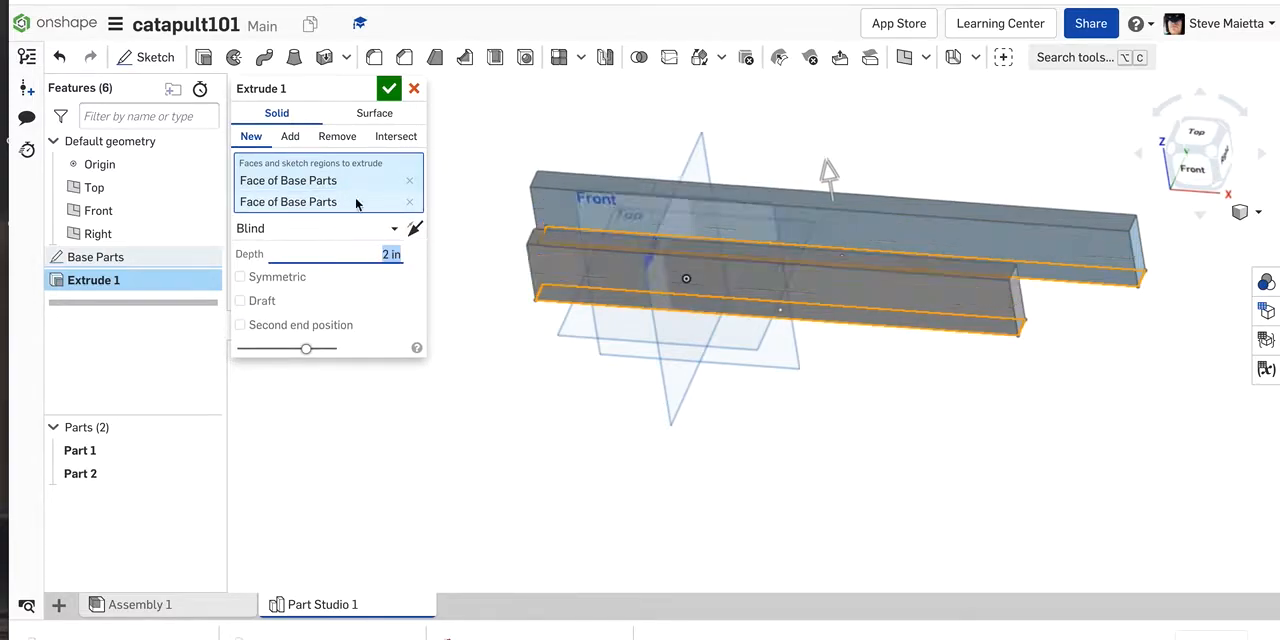
left_click(389, 92)
right_click_drag(395, 373, 414, 397)
left_click(845, 191)
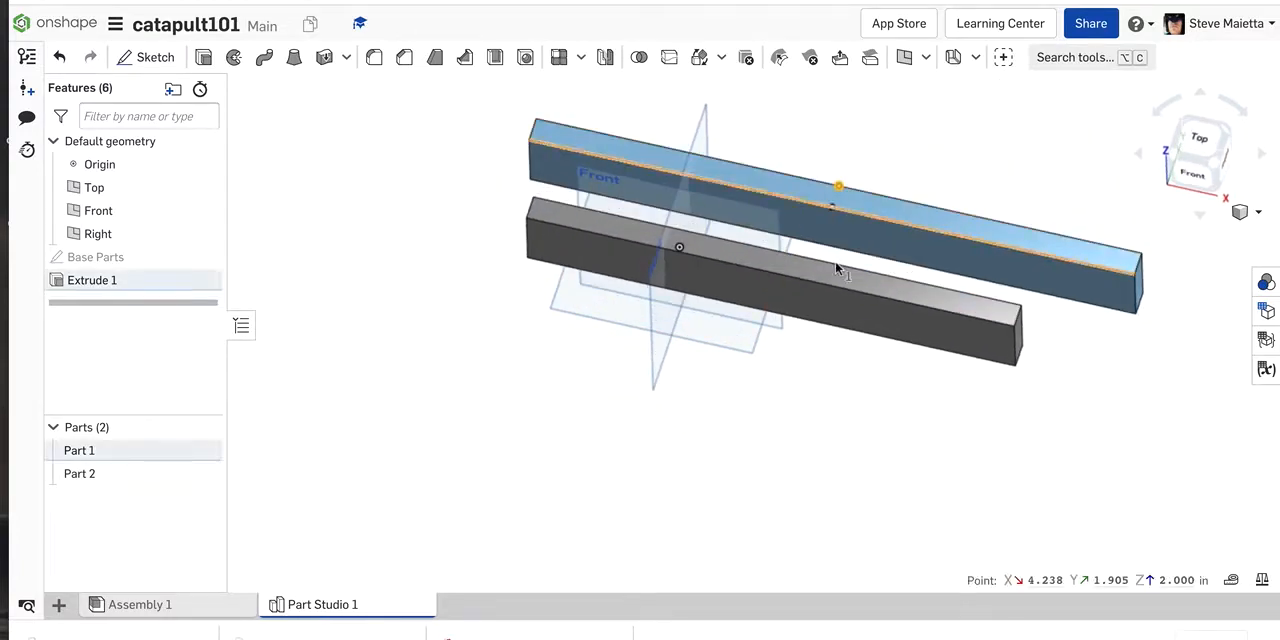
left_click(828, 289)
left_click(590, 468)
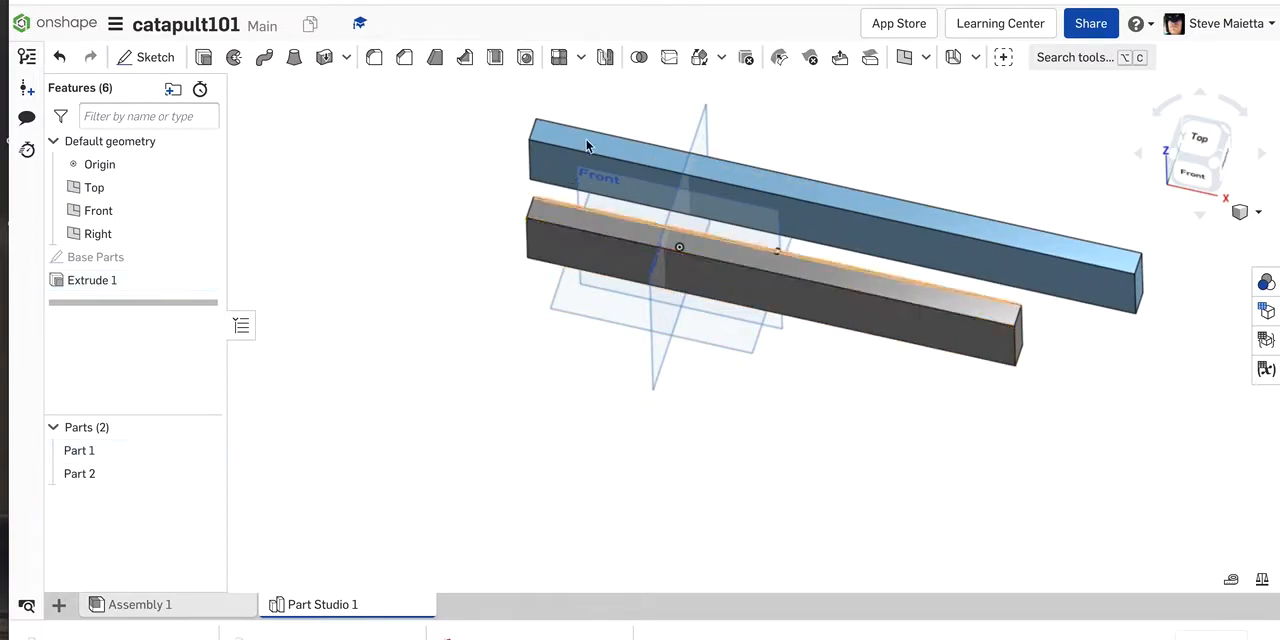
right_click_drag(379, 339, 381, 276)
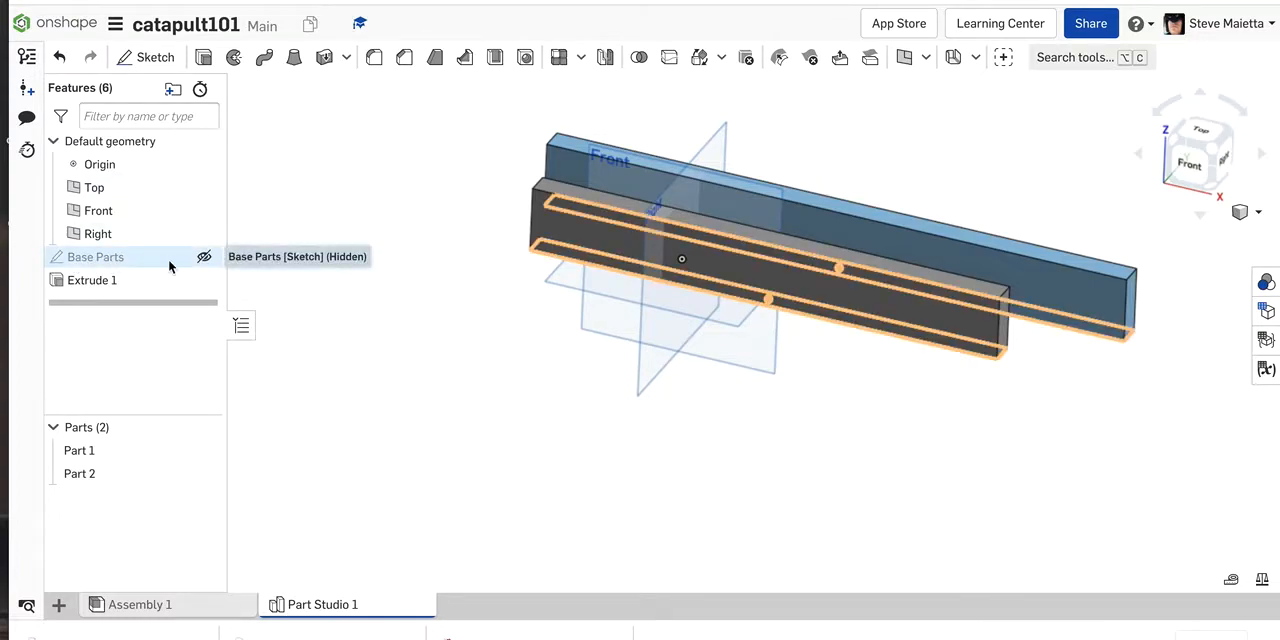
Step: Reopen the Base Parts sketch, view it straight on and move the upper rectangle's height dimension farther from its end
double_click(124, 261)
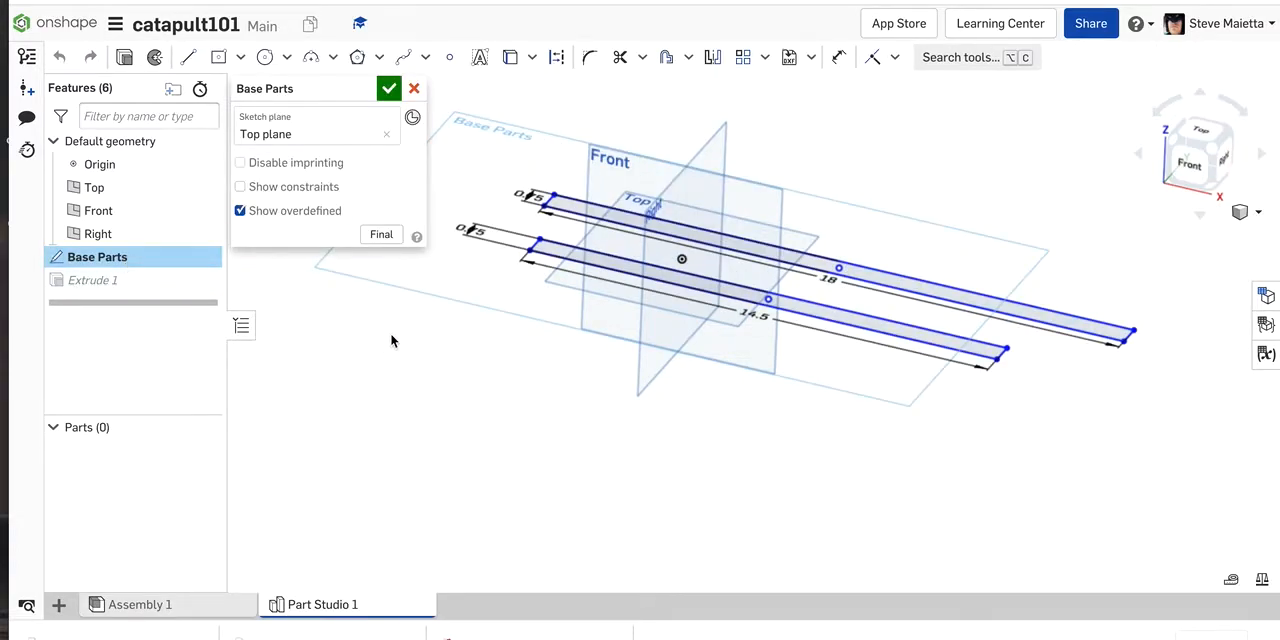
key("n")
scroll(597, 324, "down", 1)
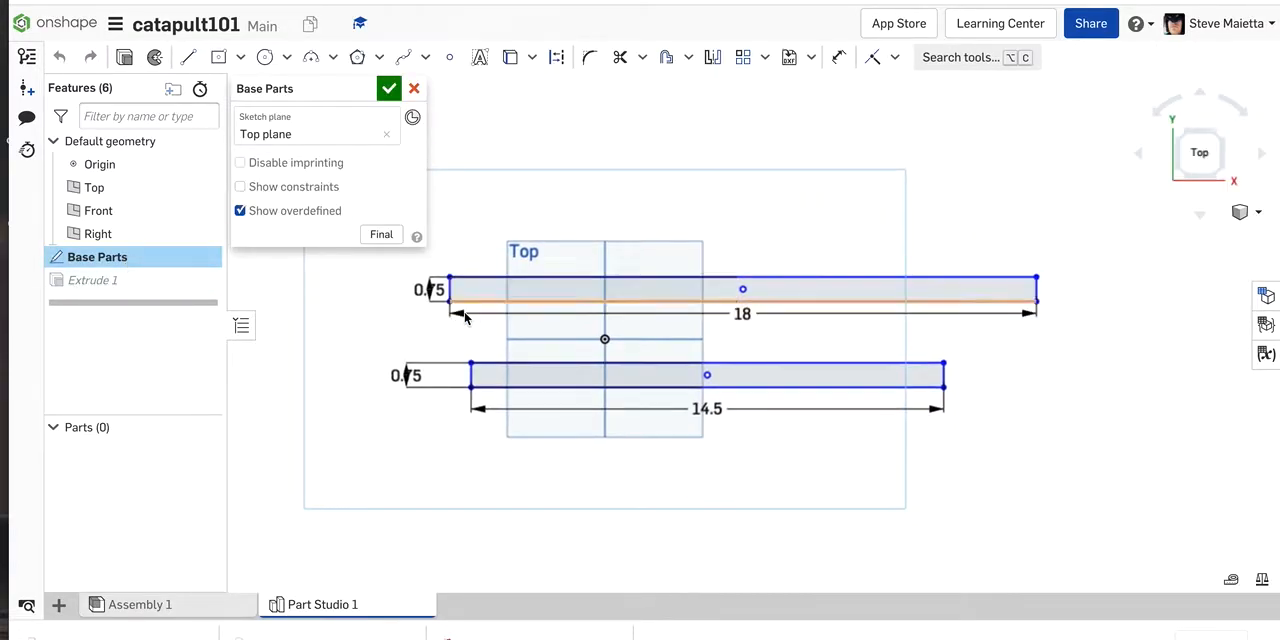
left_click_drag(430, 289, 415, 280)
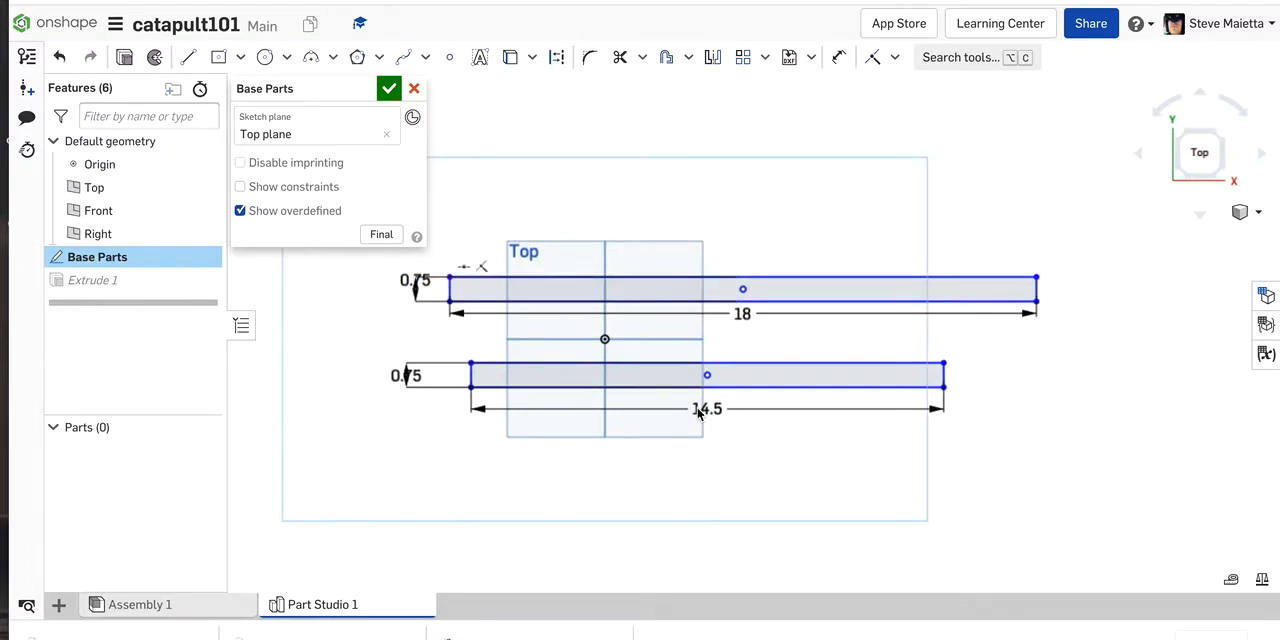
Step: Set the lower rectangle's length to 12 in, and set it back to 14.5 in
double_click(704, 411)
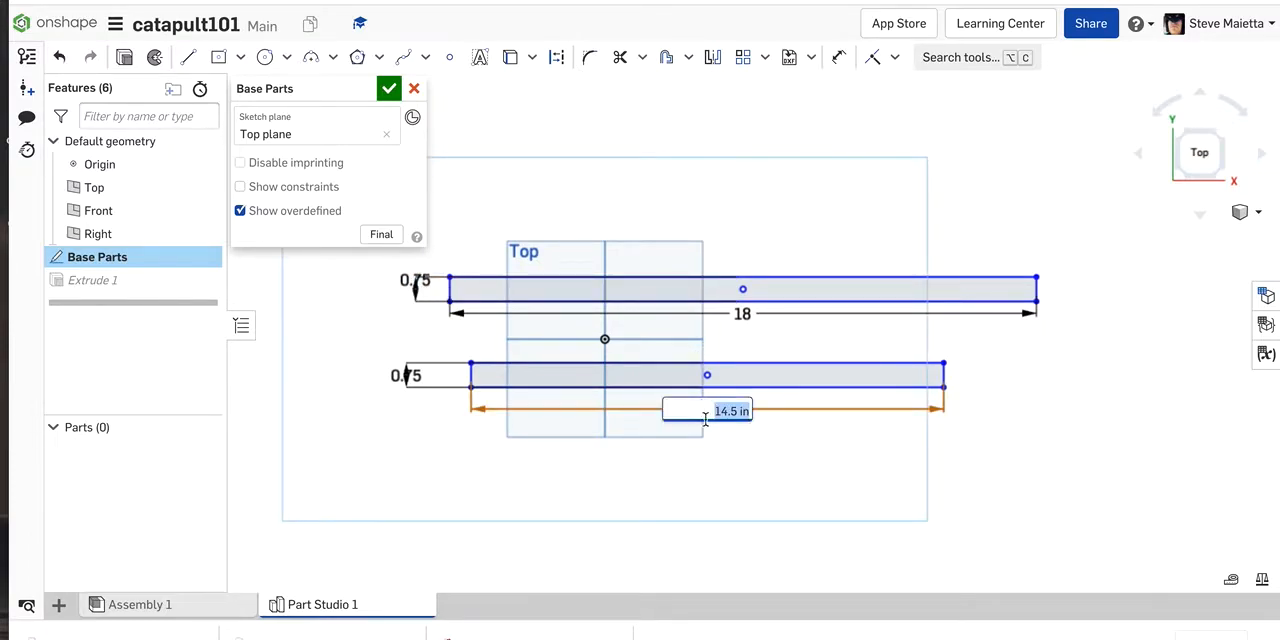
type("12")
key("Return")
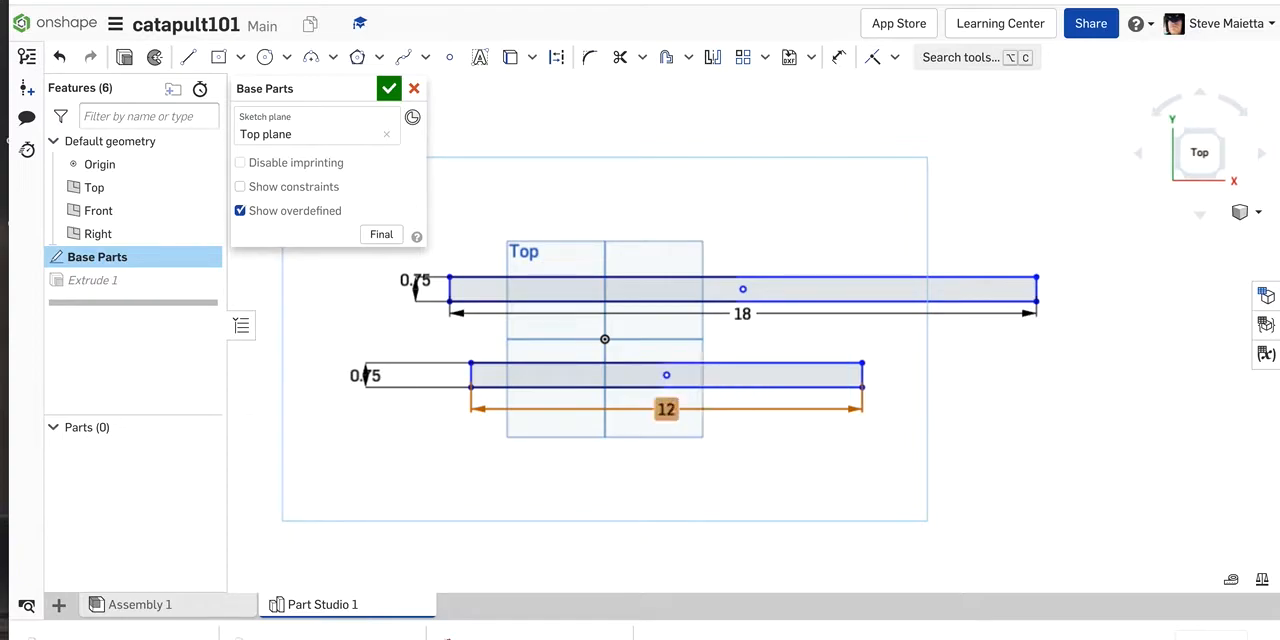
double_click(666, 409)
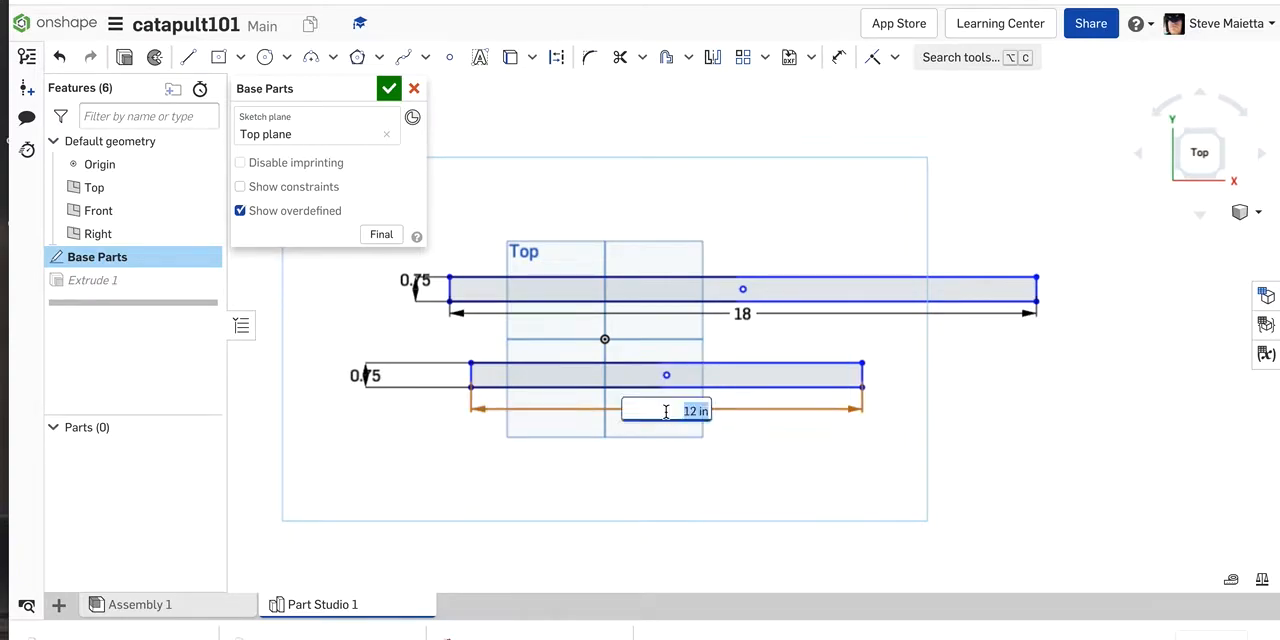
type("14.5")
key("Return")
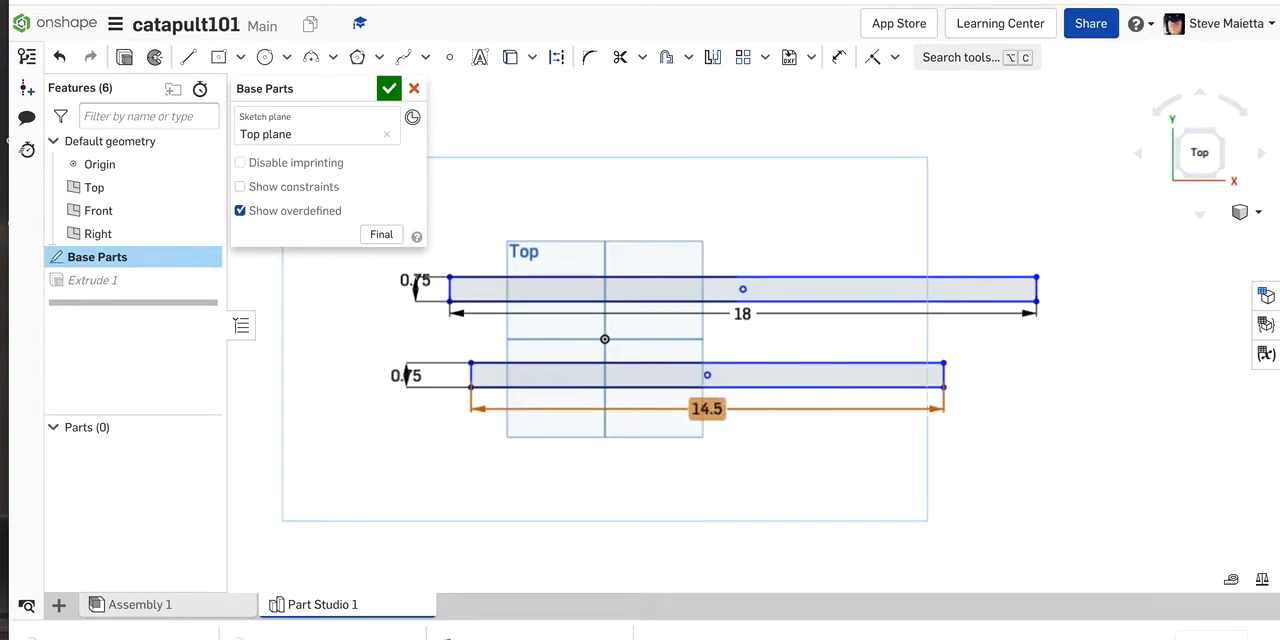
Step: Delete the length and height dimensions of the lower rectangle
left_click(703, 404)
key("Delete")
left_click(405, 375)
key("Delete")
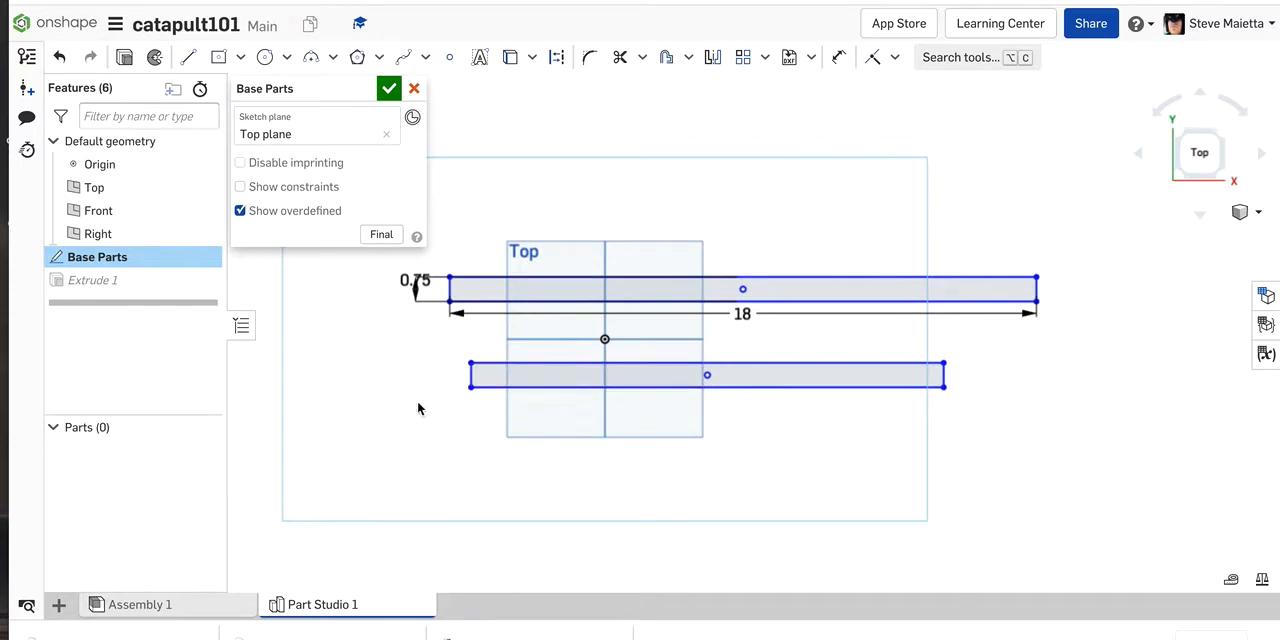
Step: Dimension the lower rectangle's length as 14.5 in below it and its height as 0.75 in beside its end, and accept the sketch
left_click(839, 57)
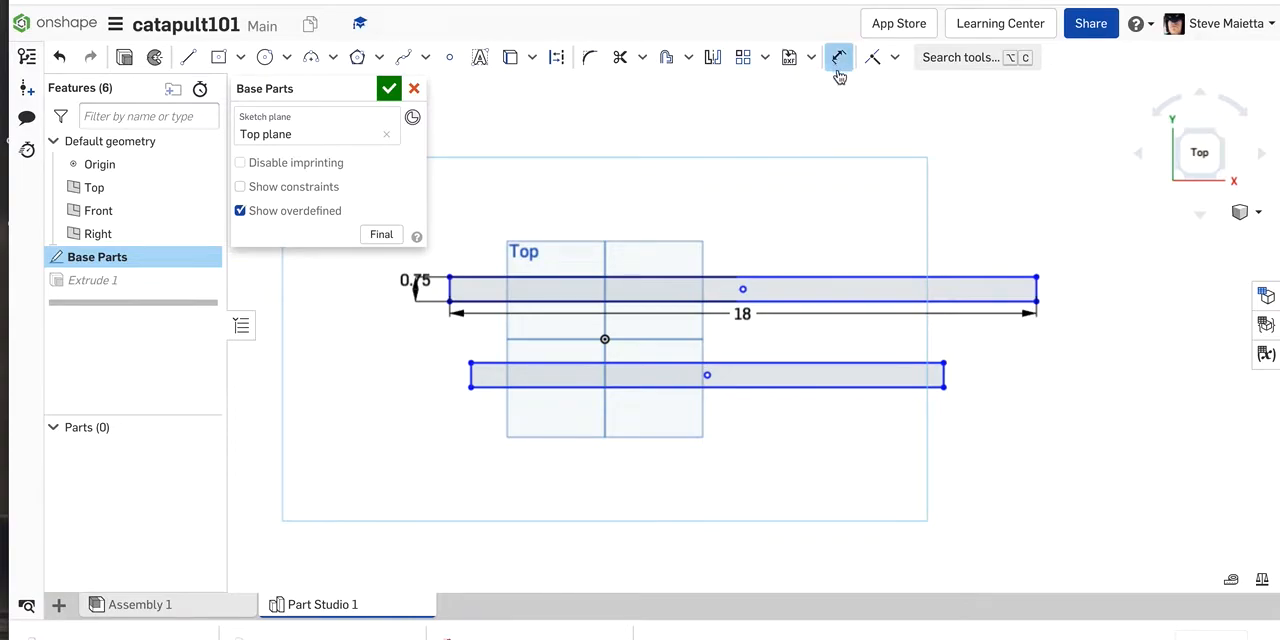
left_click(765, 389)
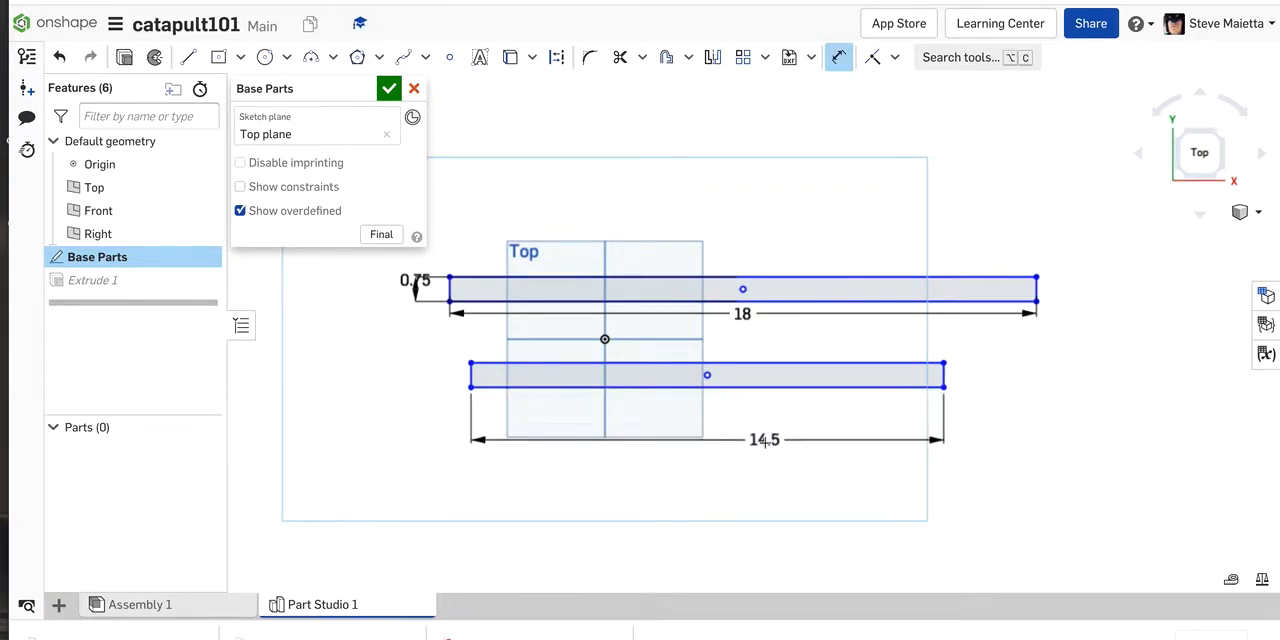
left_click(744, 455)
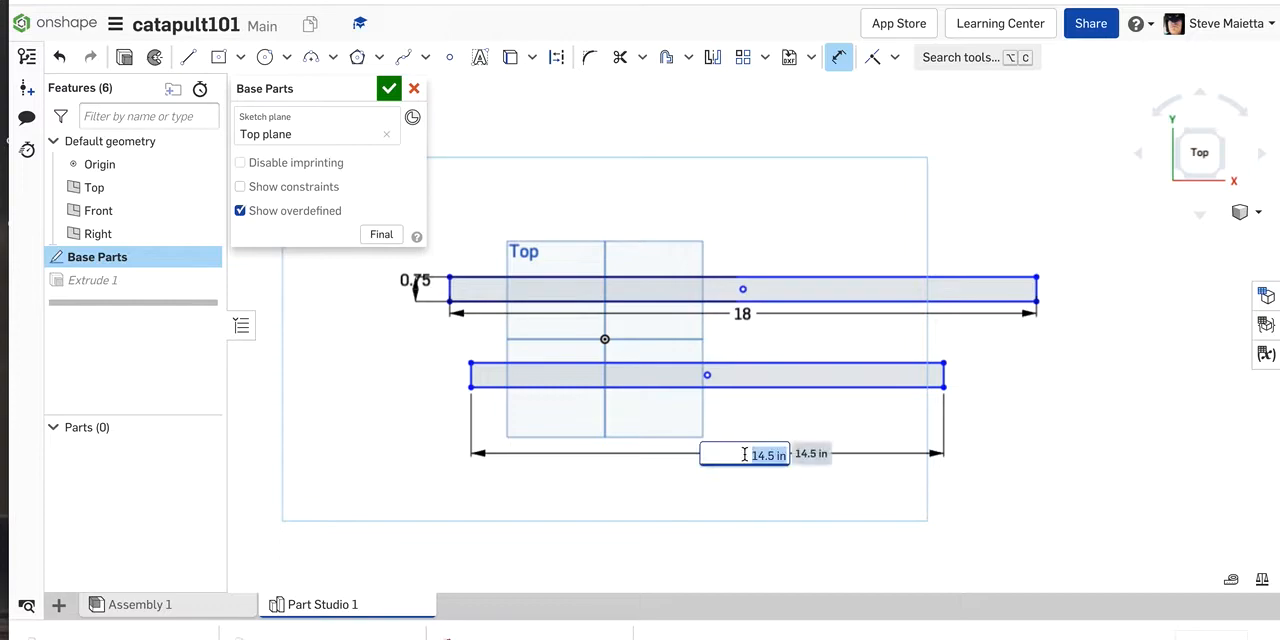
key("Return")
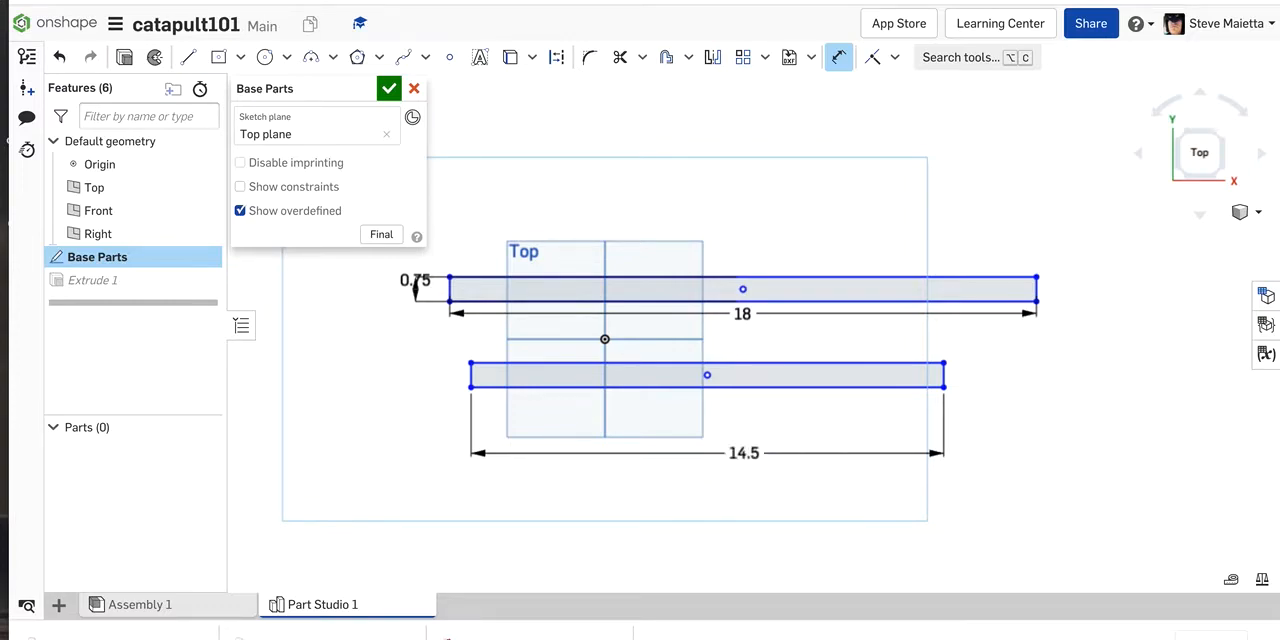
left_click(942, 376)
left_click(988, 377)
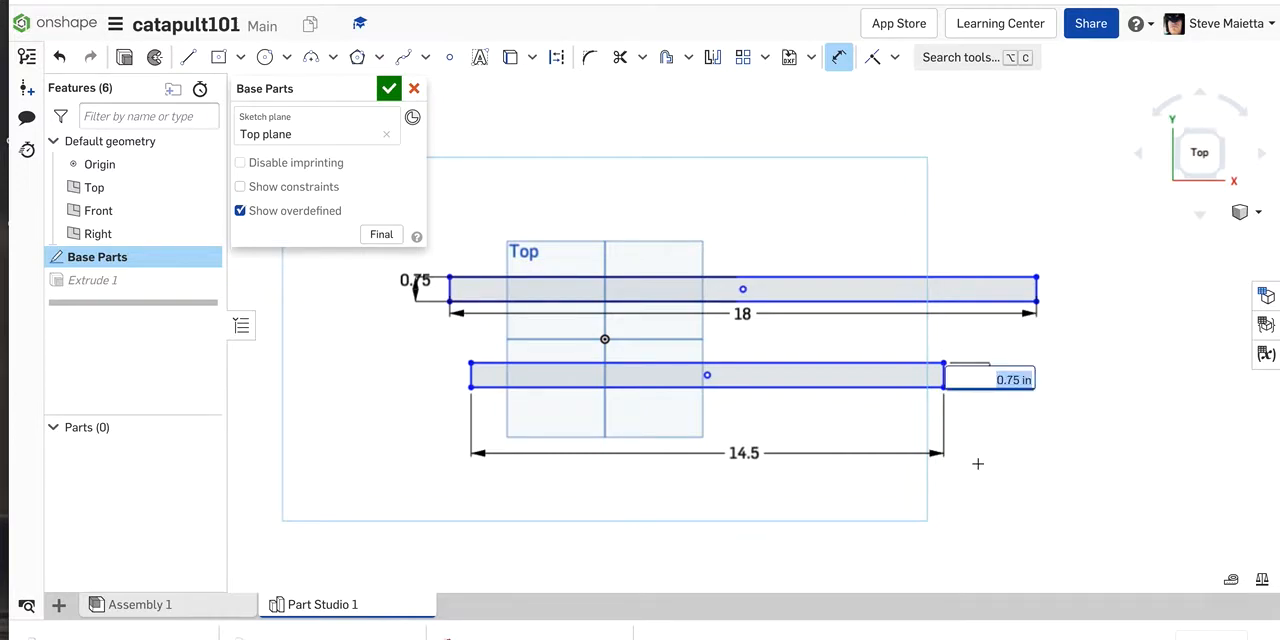
key("Return")
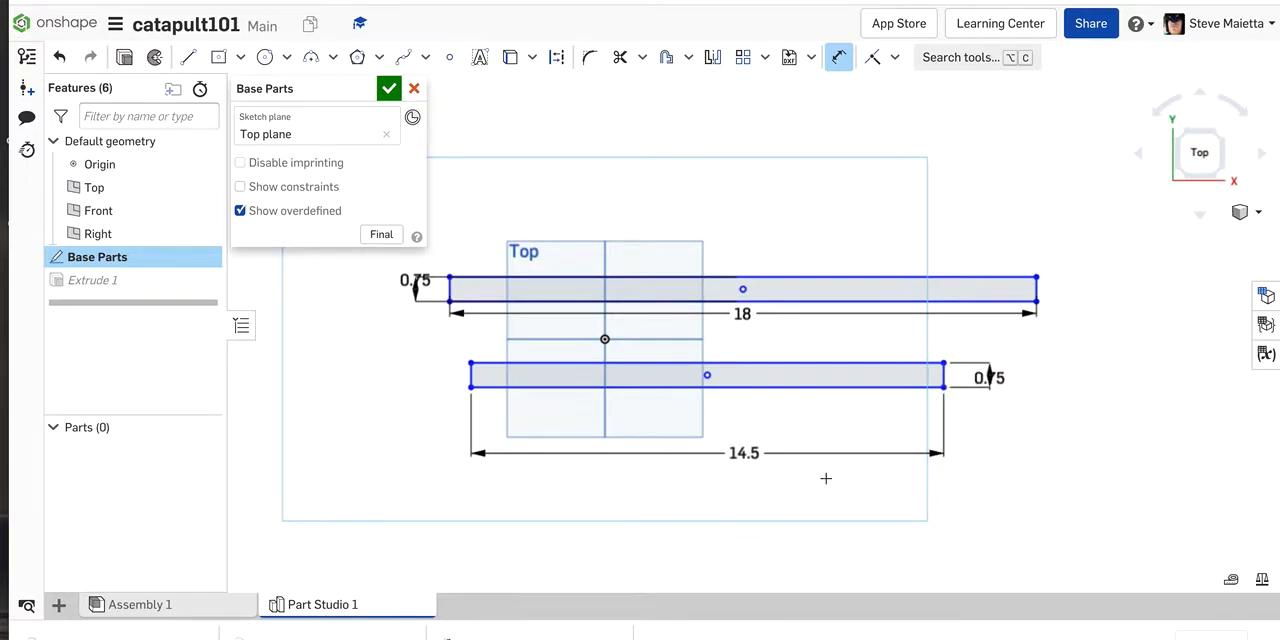
left_click(388, 91)
right_click_drag(314, 337, 316, 290)
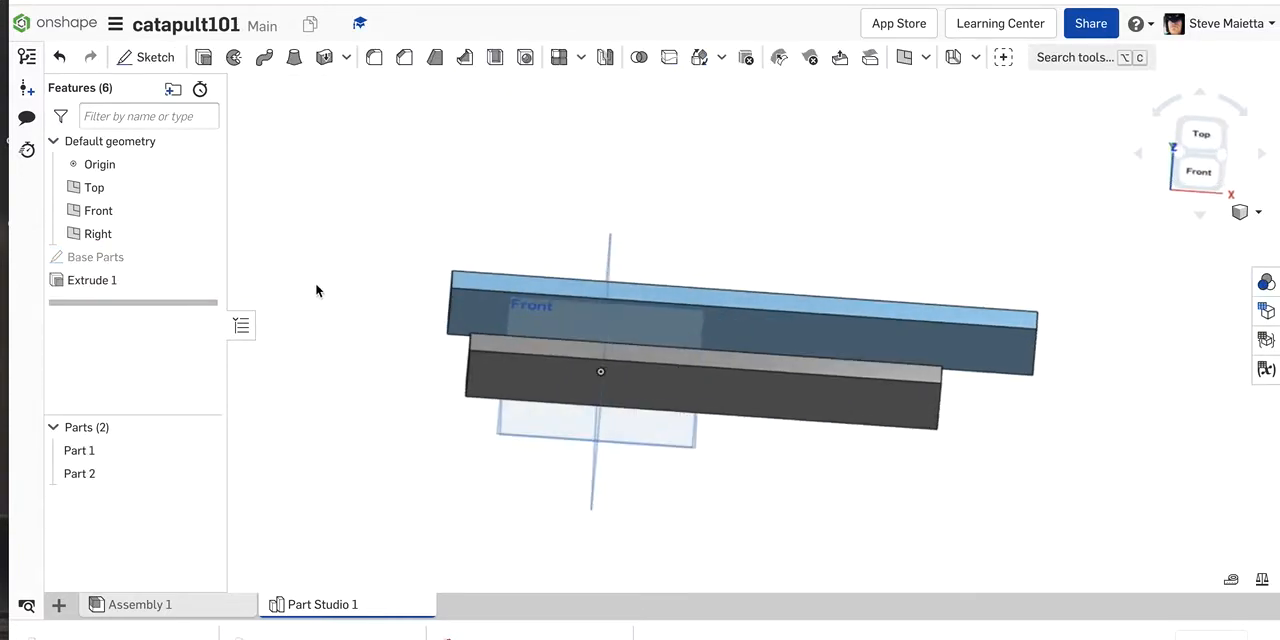
Step: Reopen the Base Parts sketch to look over its two rectangles at an angle, and close it again
double_click(106, 260)
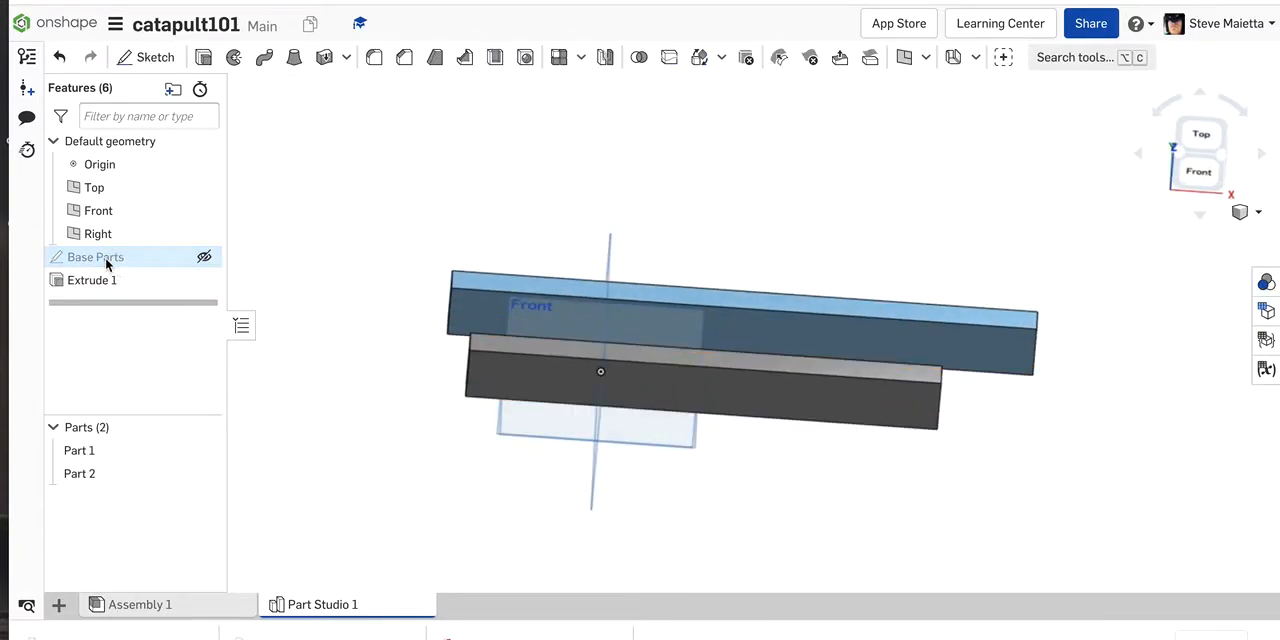
right_click_drag(317, 344, 326, 371)
left_click(389, 88)
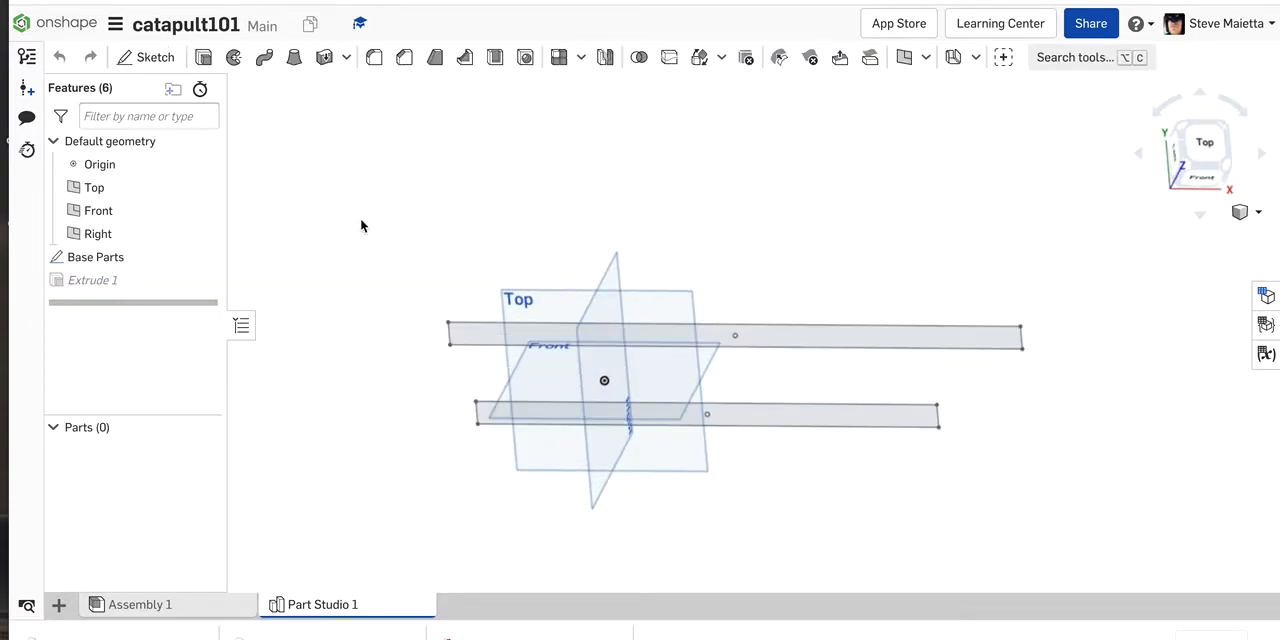
right_click_drag(360, 240, 348, 197)
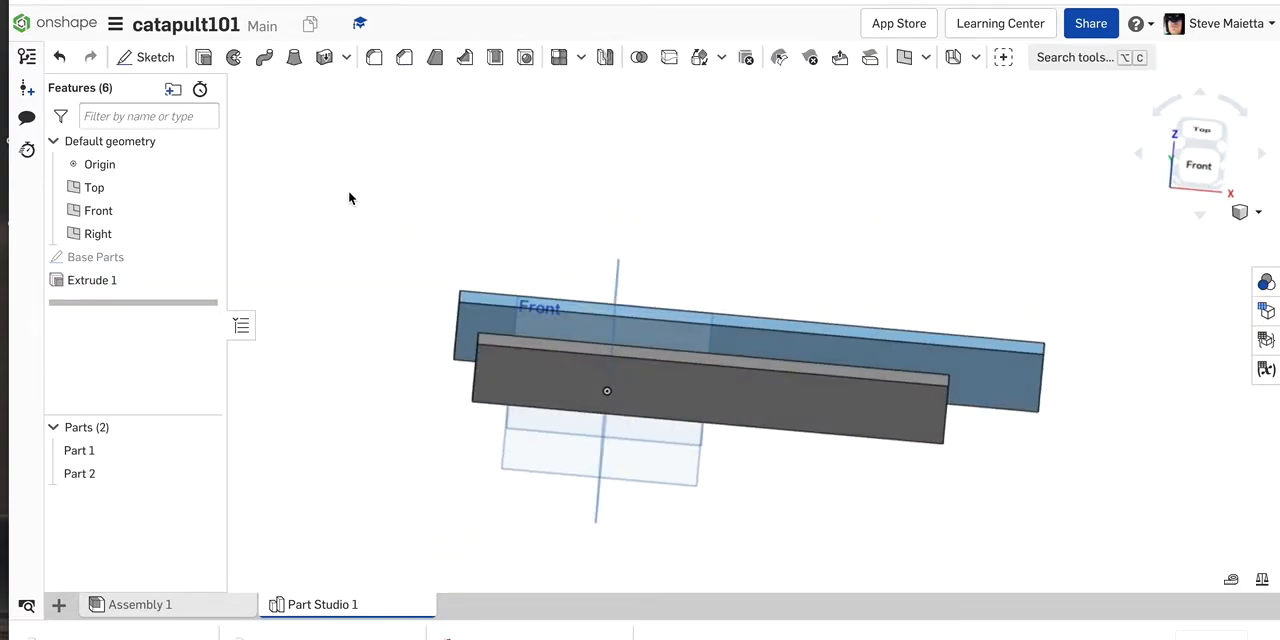
Step: Set the depth of Extrude 1 to 1 in and accept it, and set it back to 2 in
double_click(100, 284)
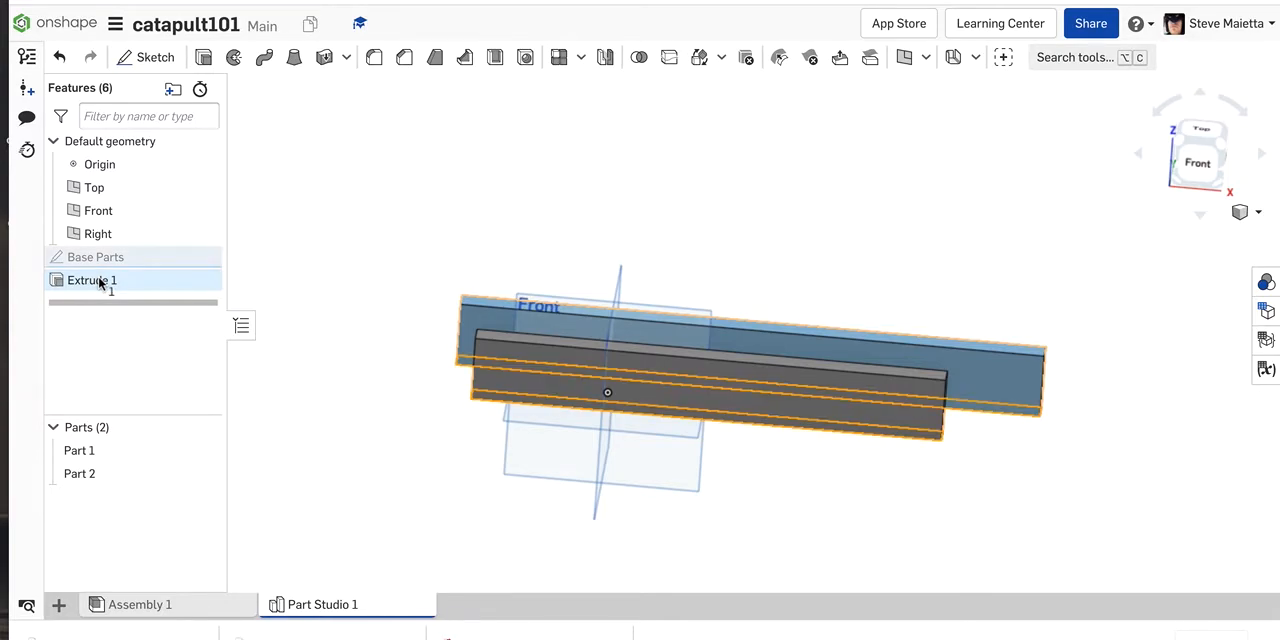
mouse_move(601, 243)
right_mouse_down()
mouse_move(587, 201)
mouse_move(599, 234)
right_mouse_up()
left_click(371, 259)
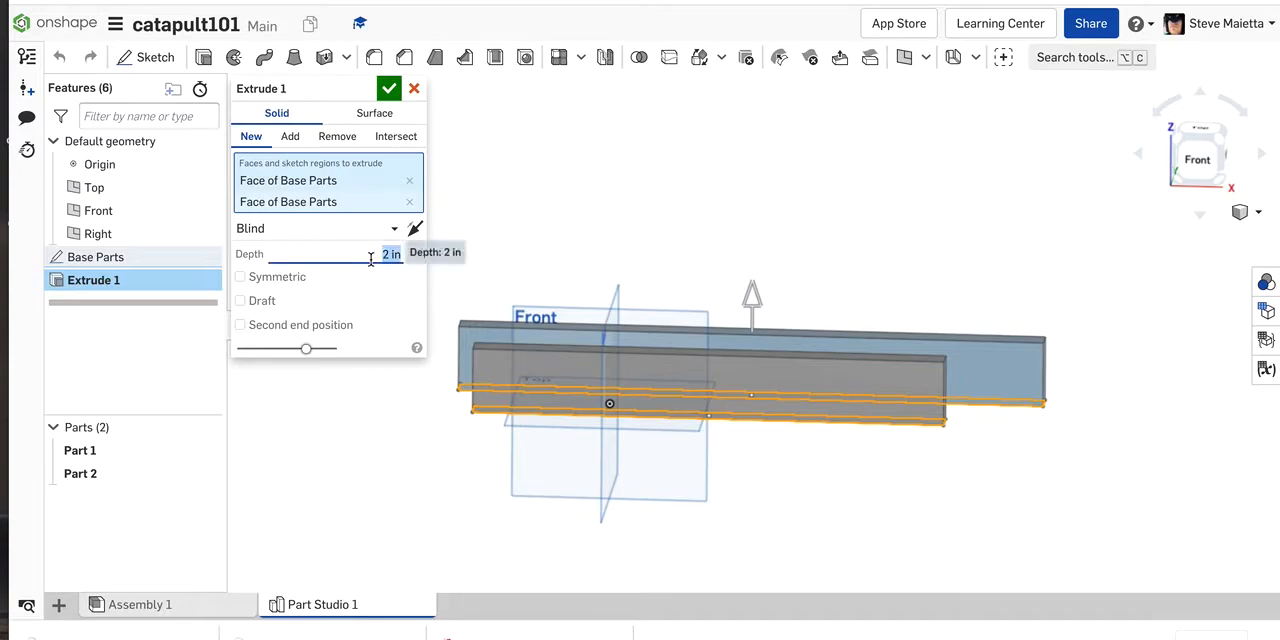
type("1")
key("Return")
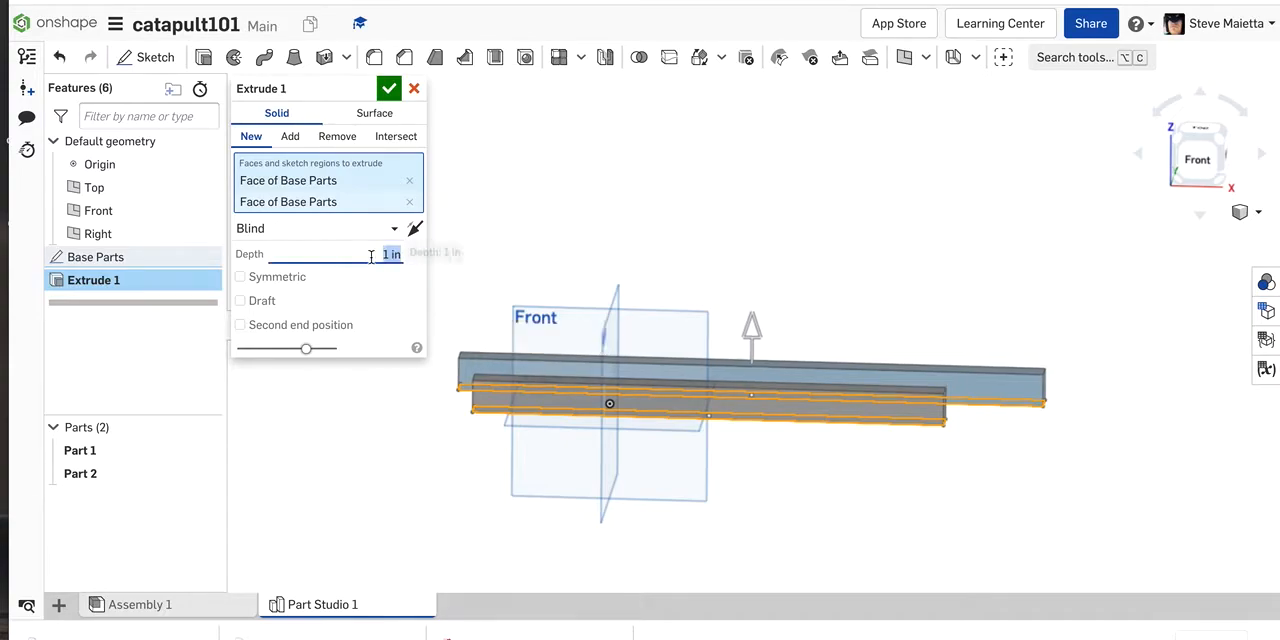
left_click(390, 89)
mouse_move(406, 126)
right_mouse_down()
mouse_move(406, 177)
mouse_move(403, 145)
right_mouse_up()
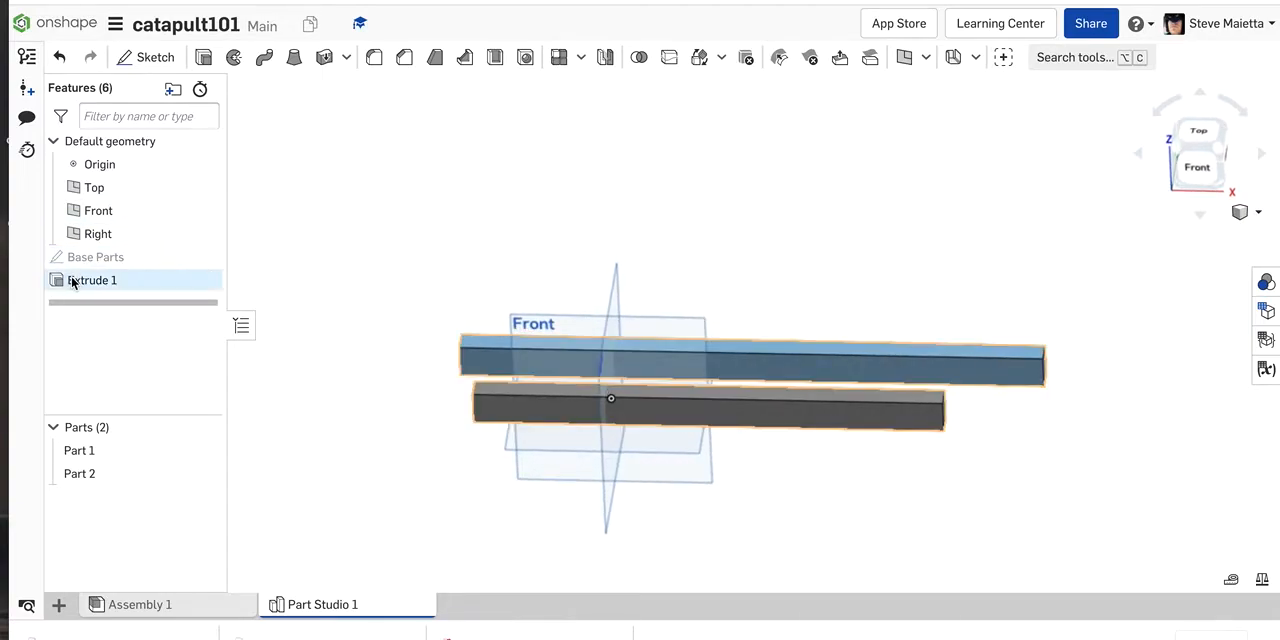
double_click(72, 283)
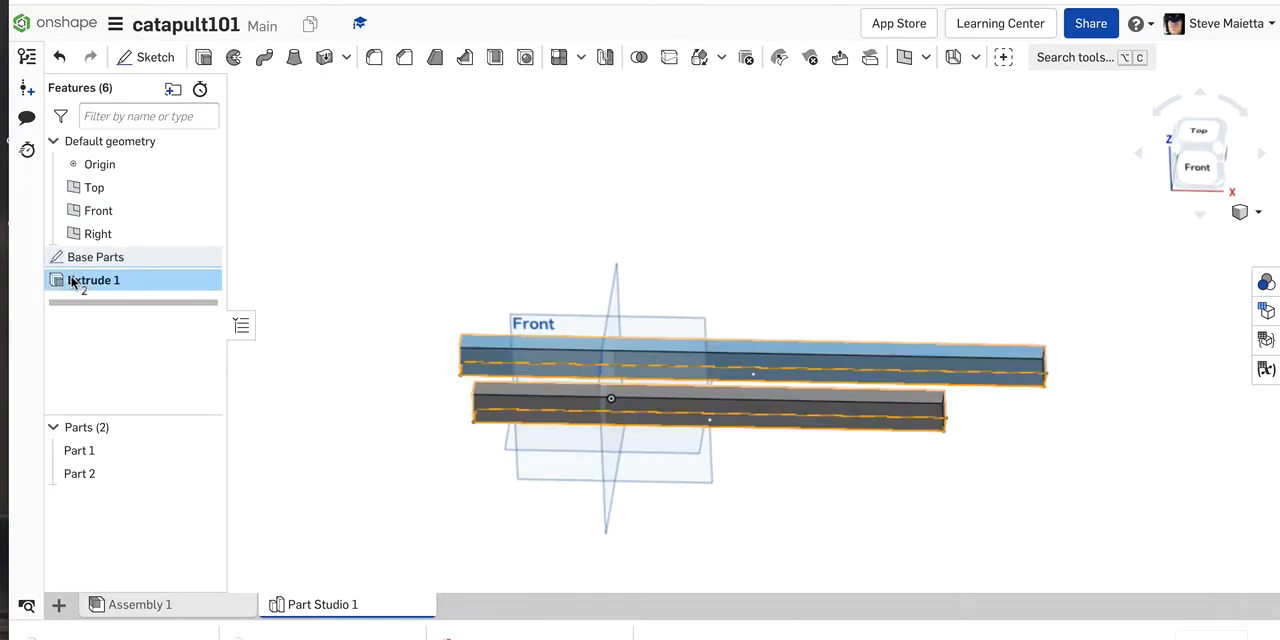
left_click(348, 253)
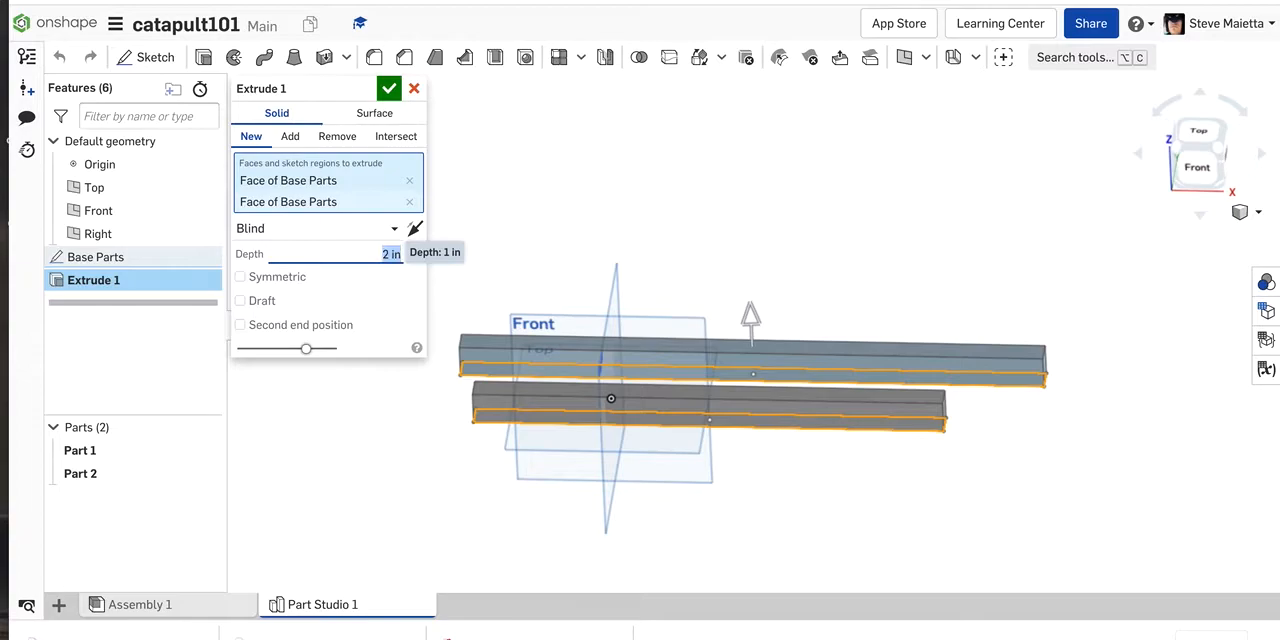
left_click(389, 88)
mouse_move(420, 180)
right_mouse_down()
mouse_move(423, 233)
mouse_move(414, 200)
right_mouse_up()
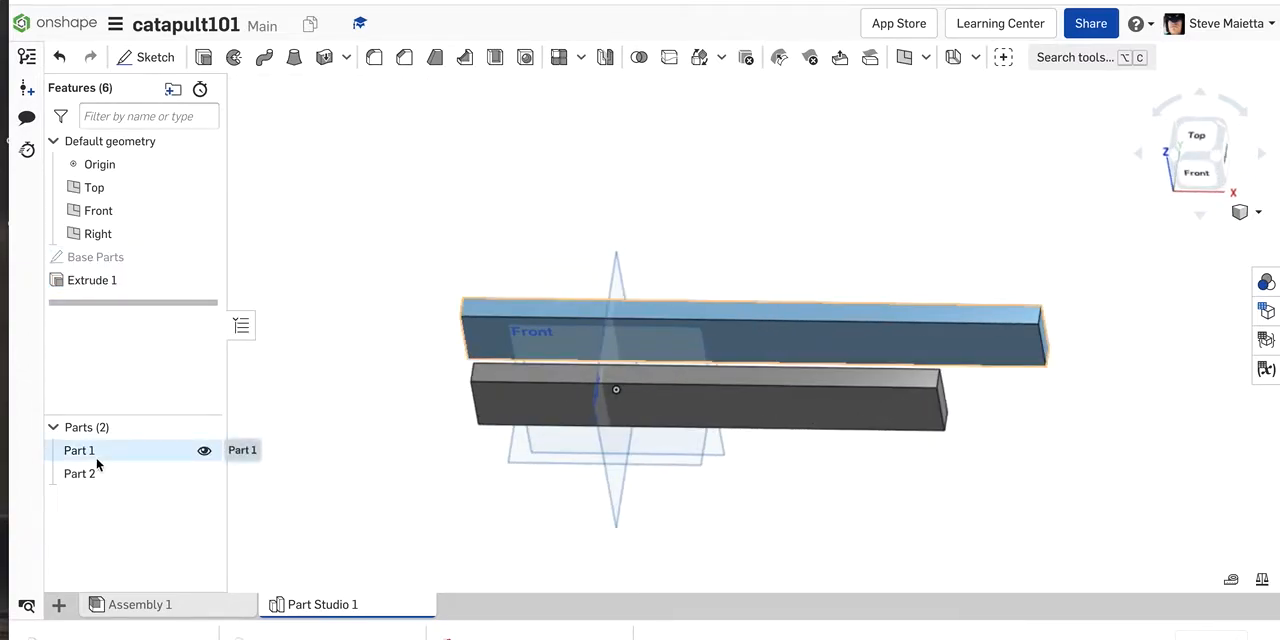
Step: Hide and show Part 1 and Part 2 in turn to identify which bar each one is
left_click(204, 451)
left_click(204, 452)
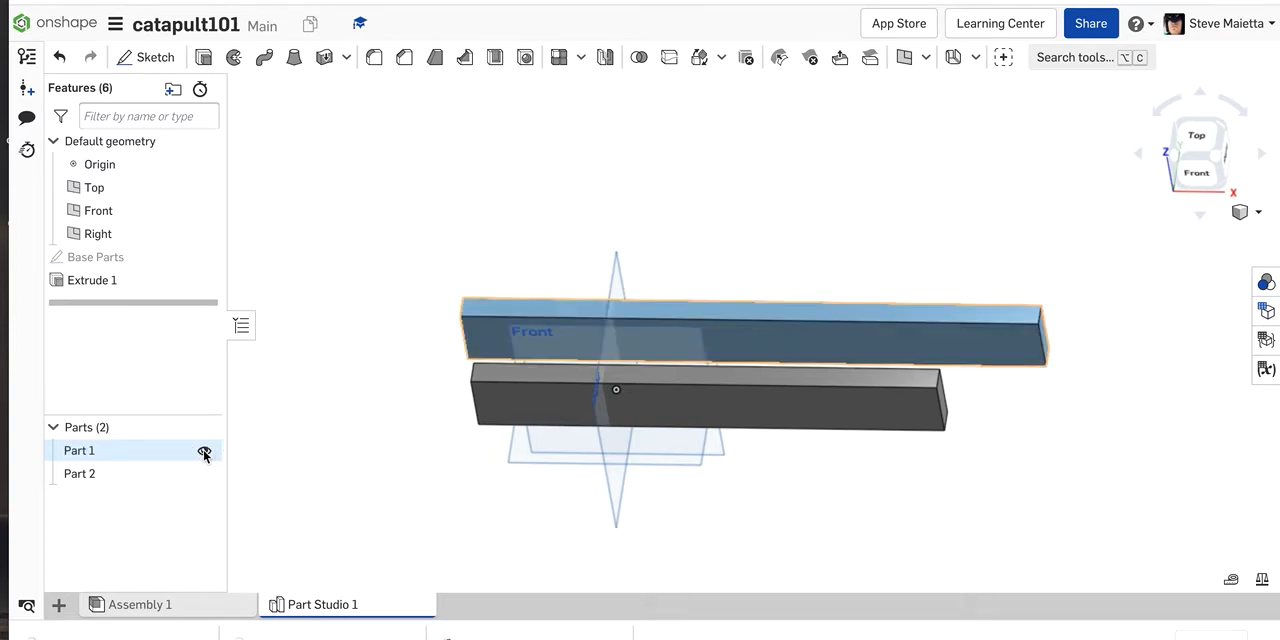
left_click(205, 470)
left_click(205, 470)
Step: Rename Part 1, the longer bar, as BaseLong
right_click(79, 455)
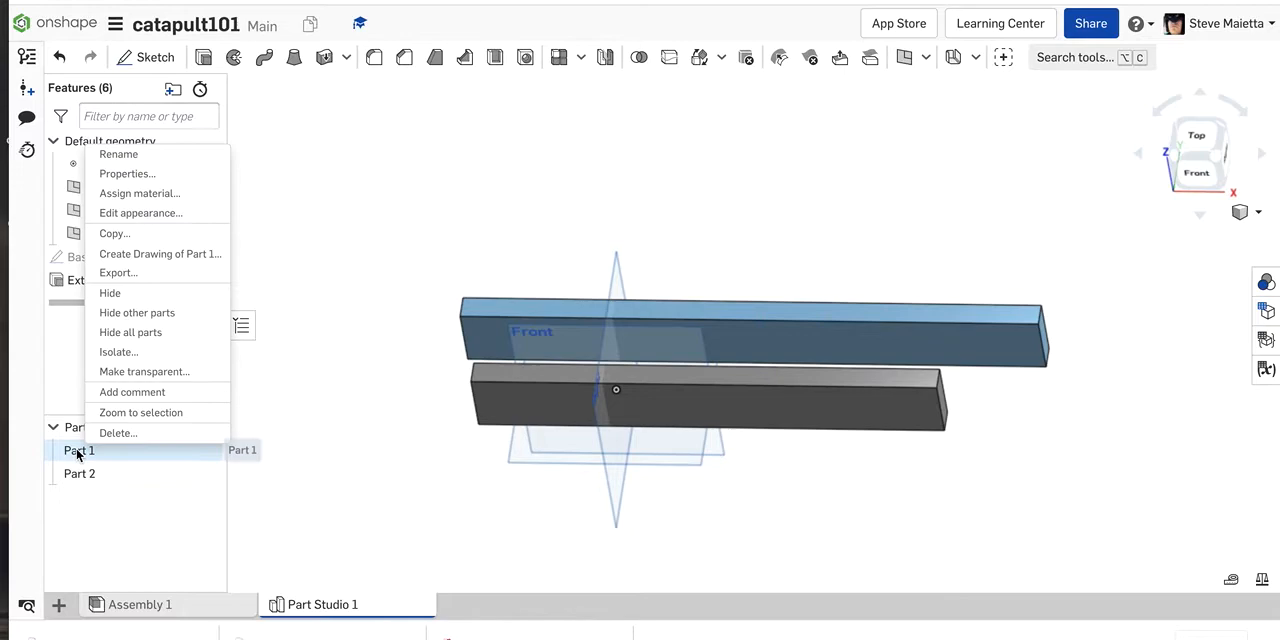
left_click(116, 154)
type("BaseLopng")
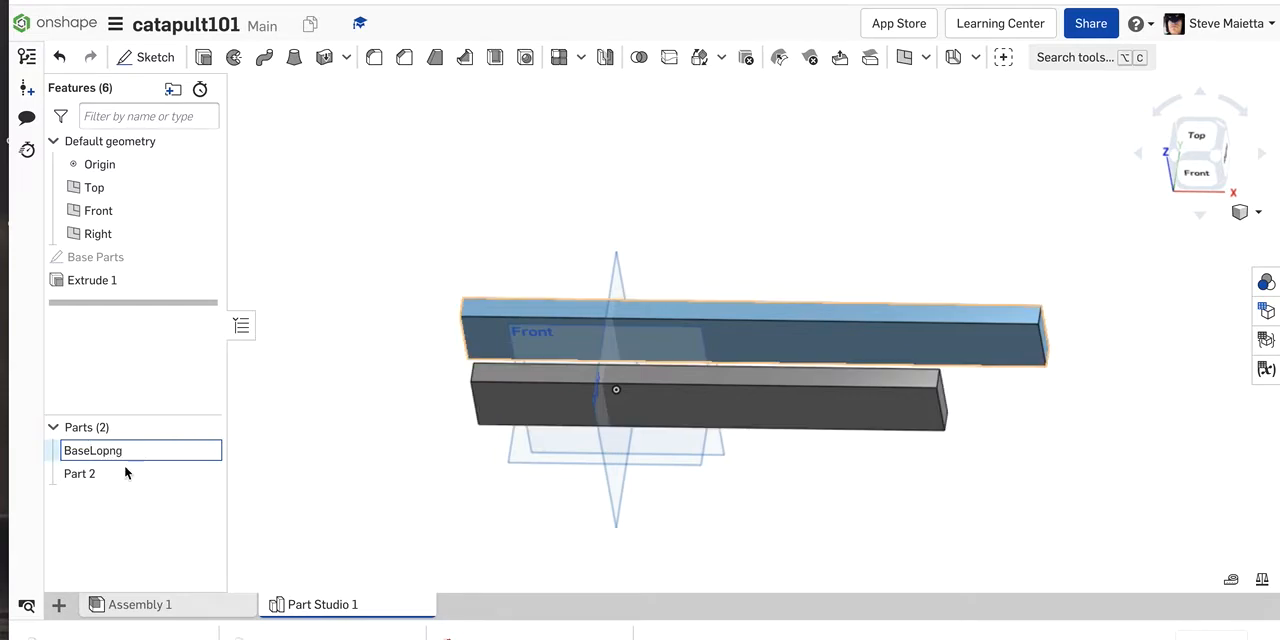
left_click(107, 450)
key("BackSpace")
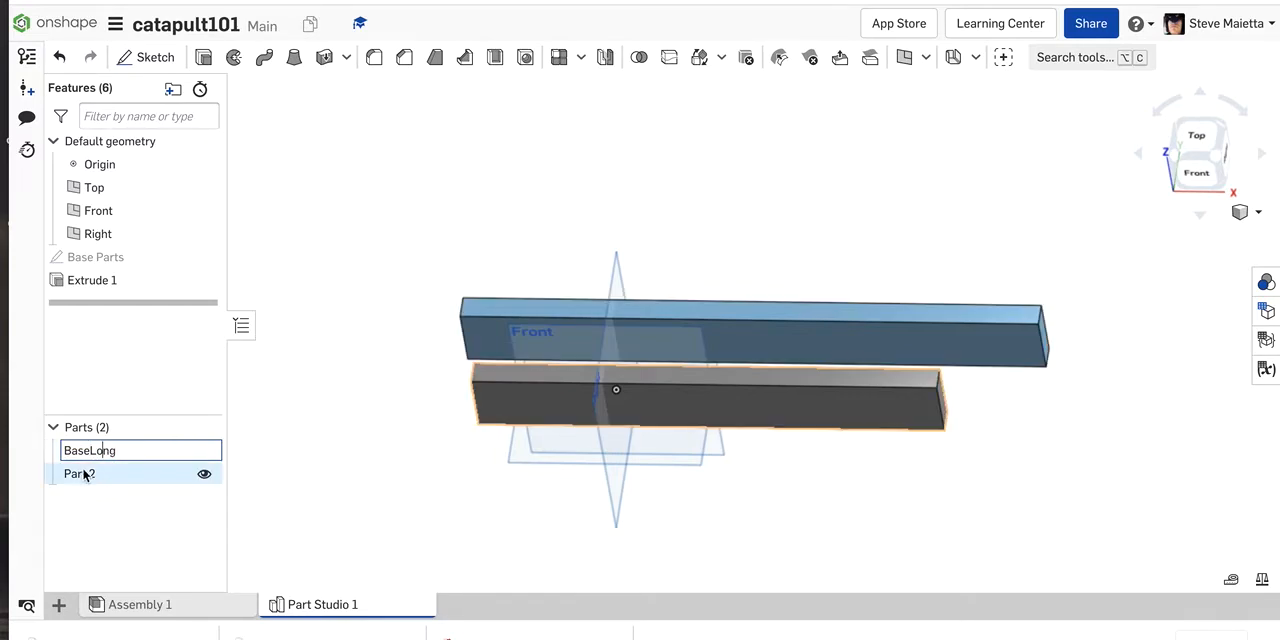
left_click(259, 505)
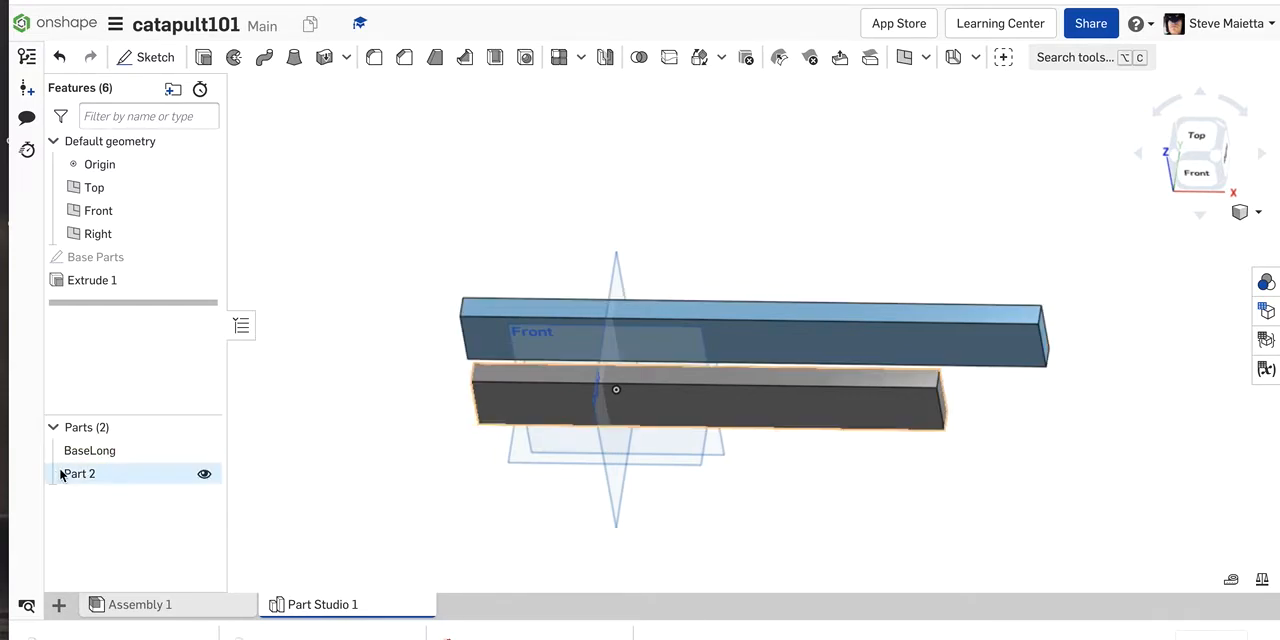
Step: Rename Part 2, the shorter bar, as Base Short
right_click(73, 477)
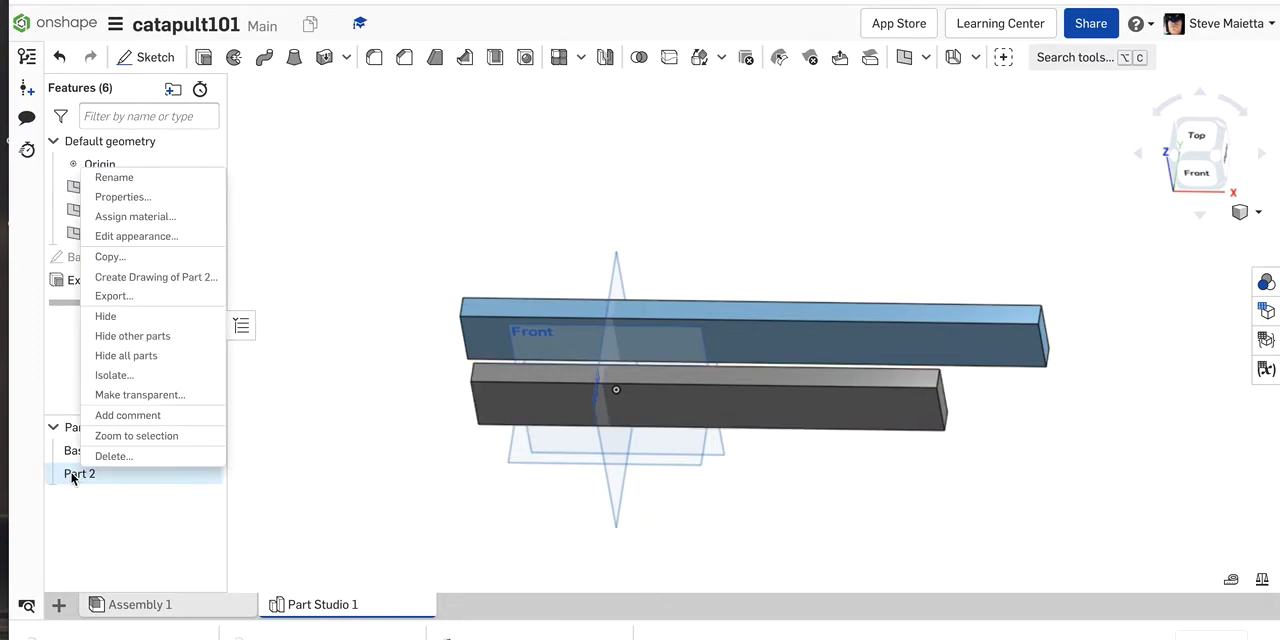
left_click(100, 177)
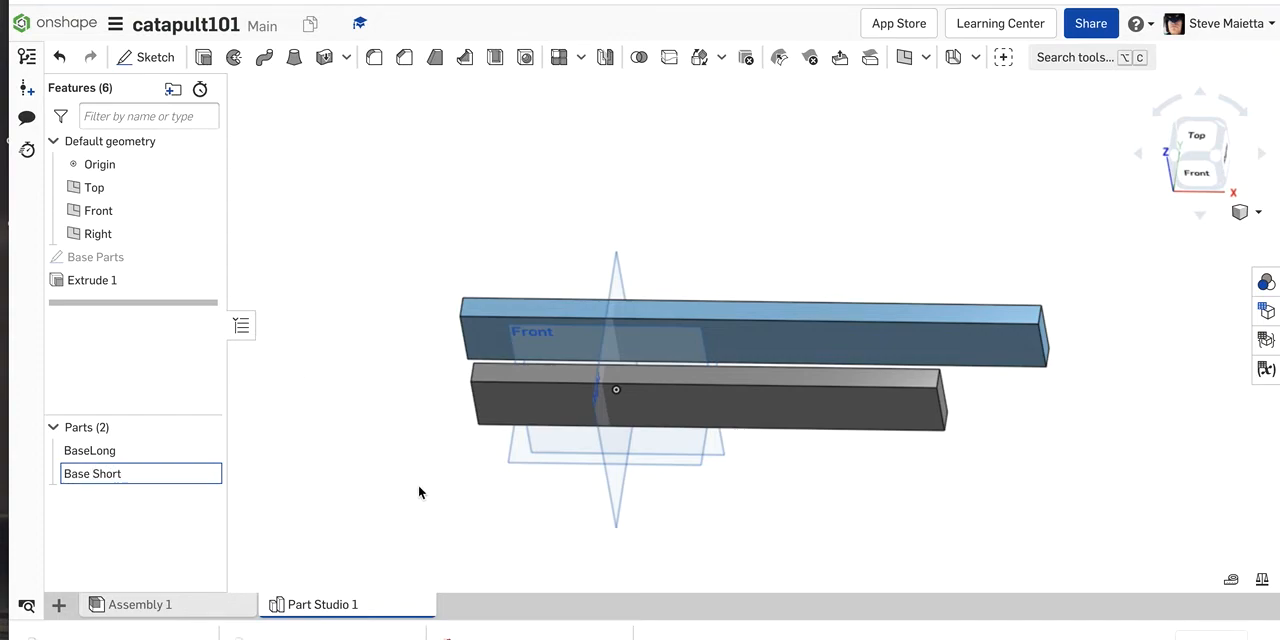
key("Return")
right_click_drag(411, 410, 543, 237)
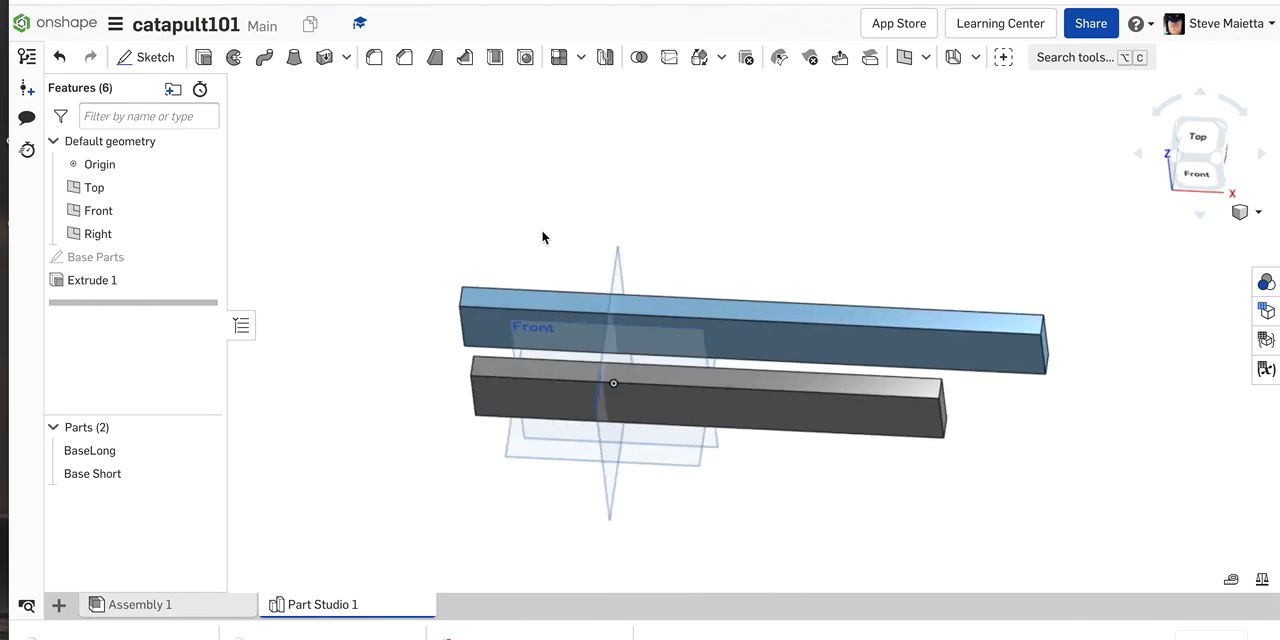